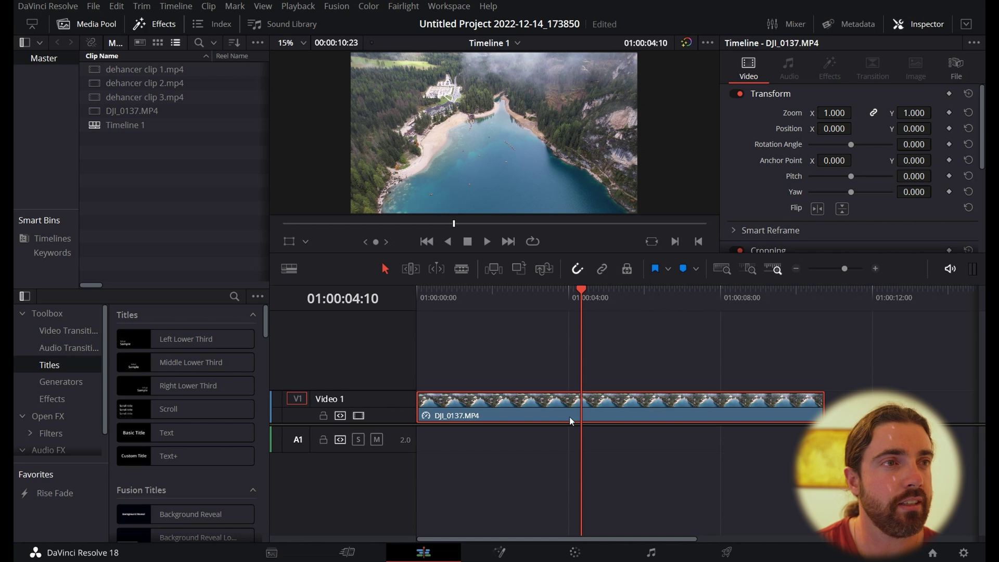
- Switch to the Color page and apply the Dehancer Pro 6.2.0 film emulation effect to node 01
click(575, 552)
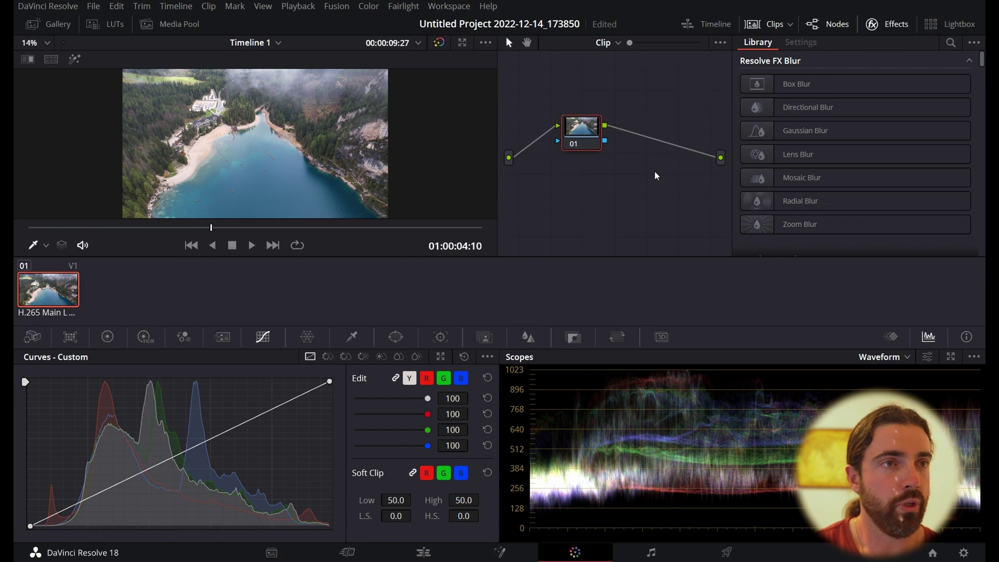
click(890, 24)
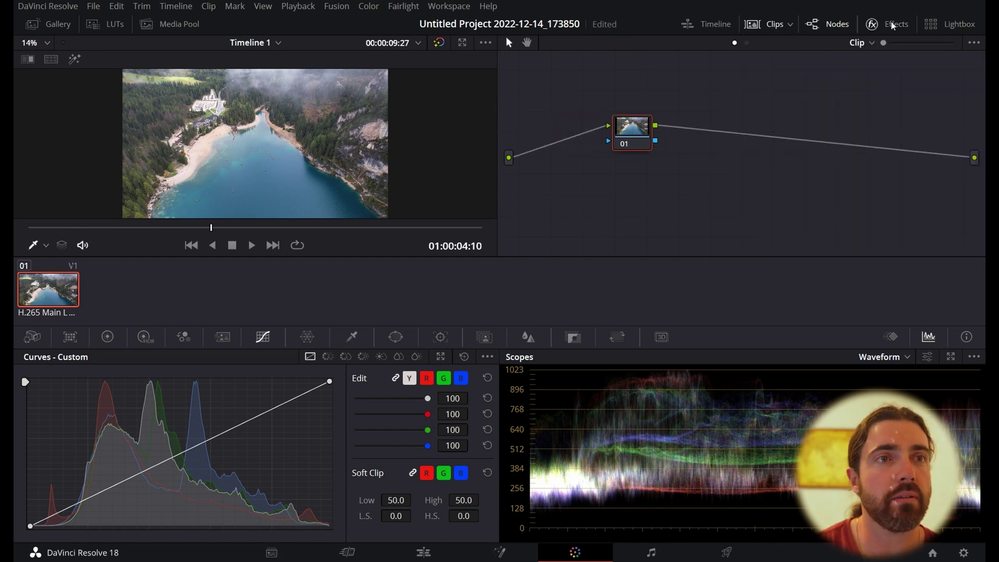
click(891, 24)
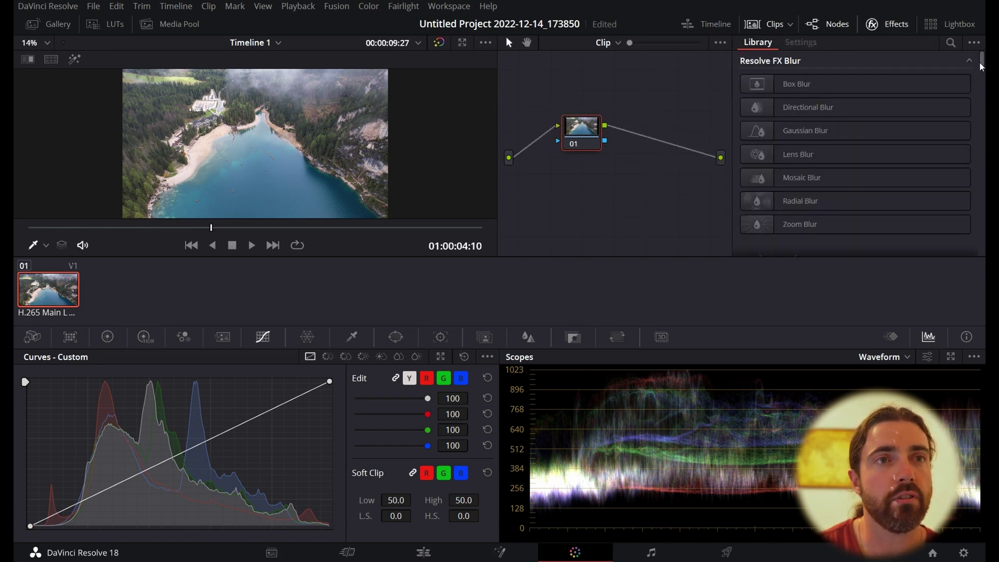
drag(981, 62, 983, 277)
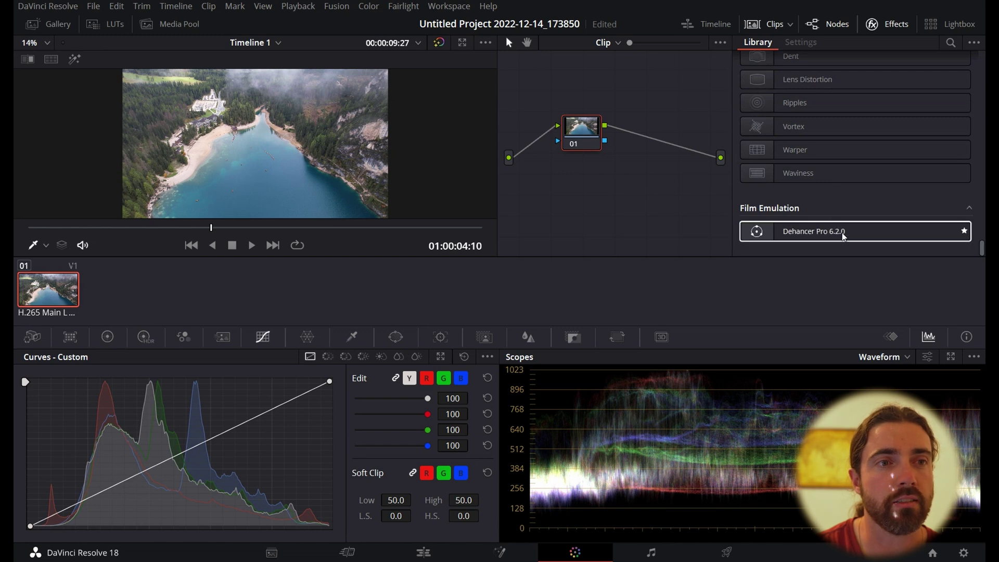
drag(874, 236, 582, 133)
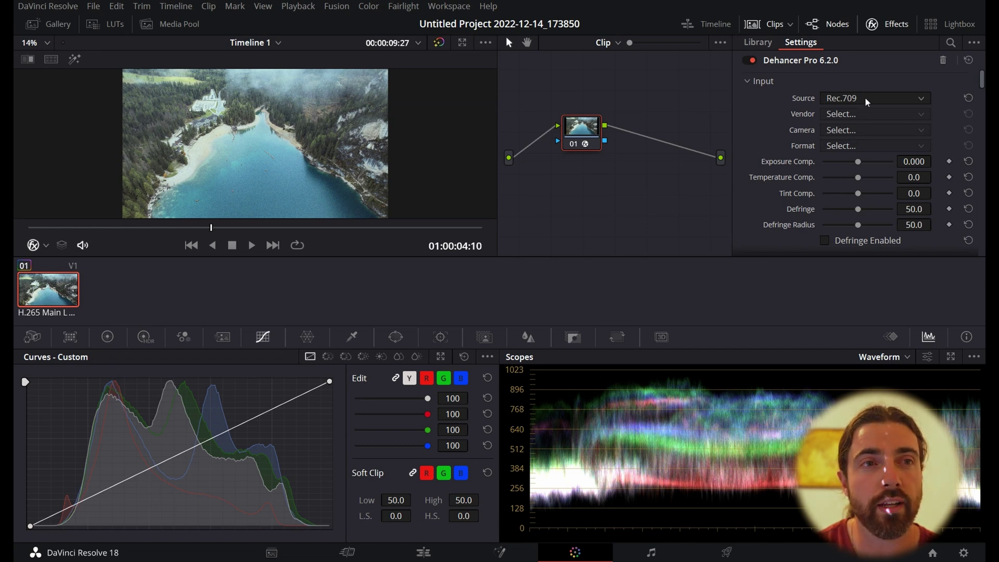
- Set the Dehancer input source to Choose Camera, with vendor DJI, camera Air 2S and format D-Log
click(889, 98)
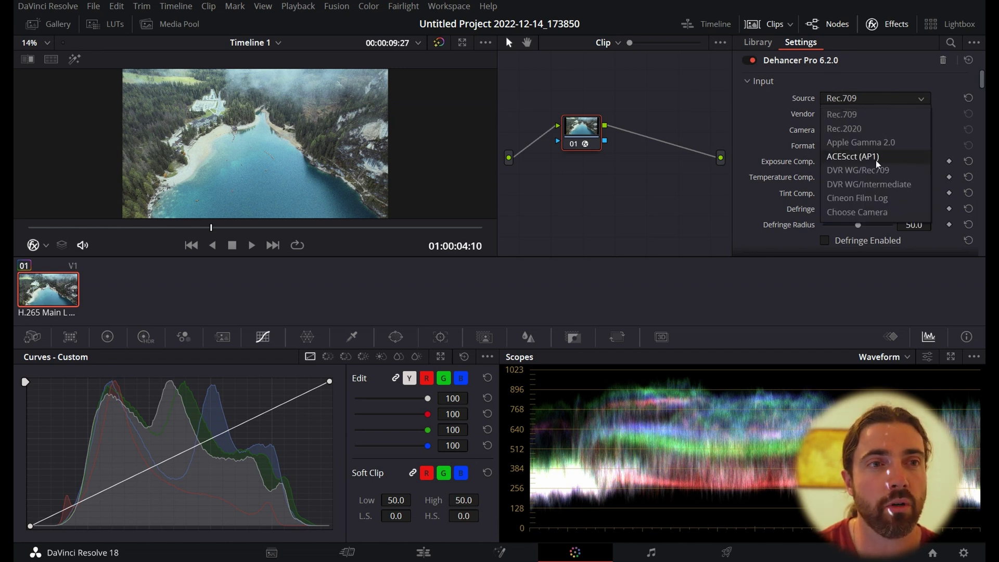
click(882, 213)
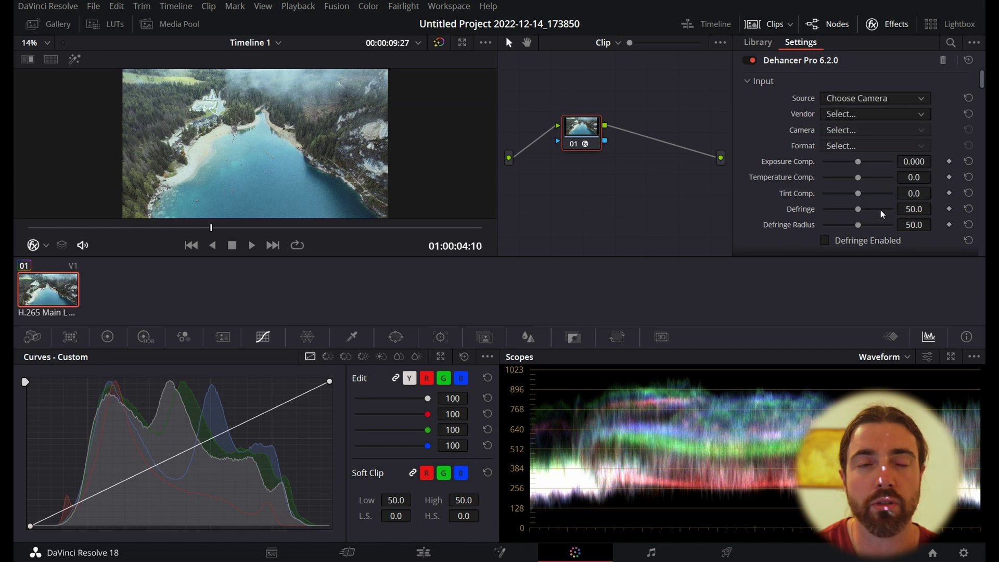
click(872, 114)
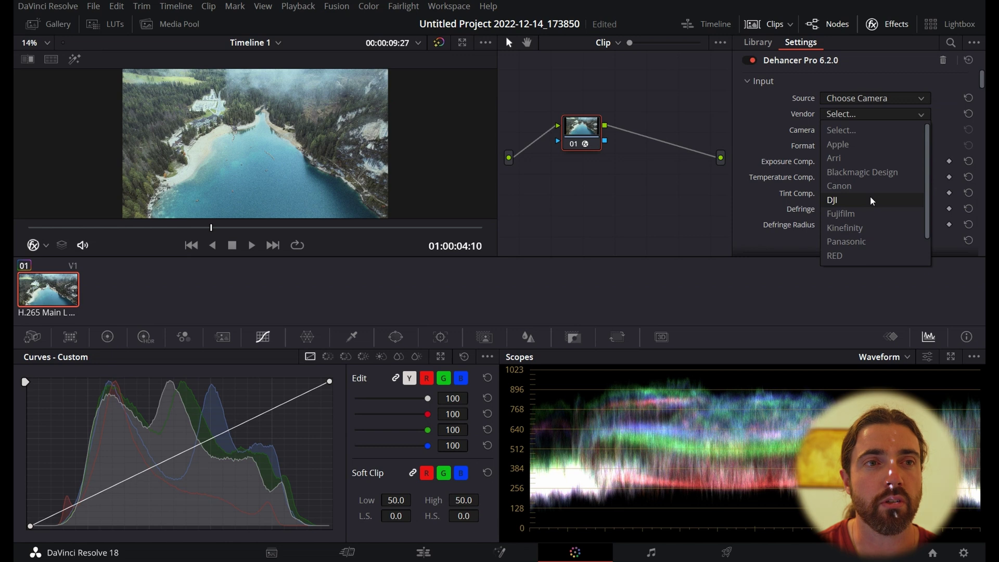
click(869, 195)
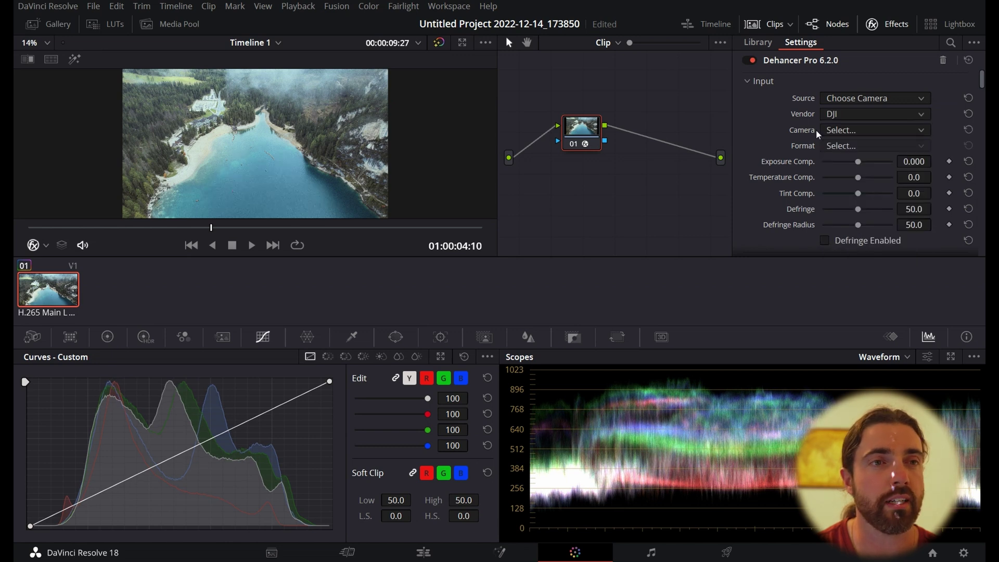
click(894, 130)
click(882, 173)
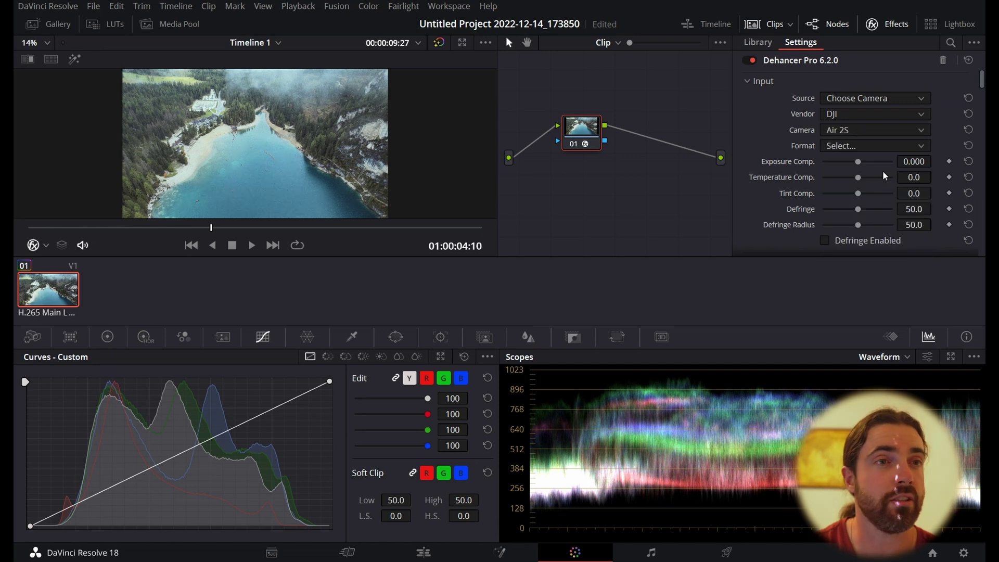
click(876, 147)
click(876, 176)
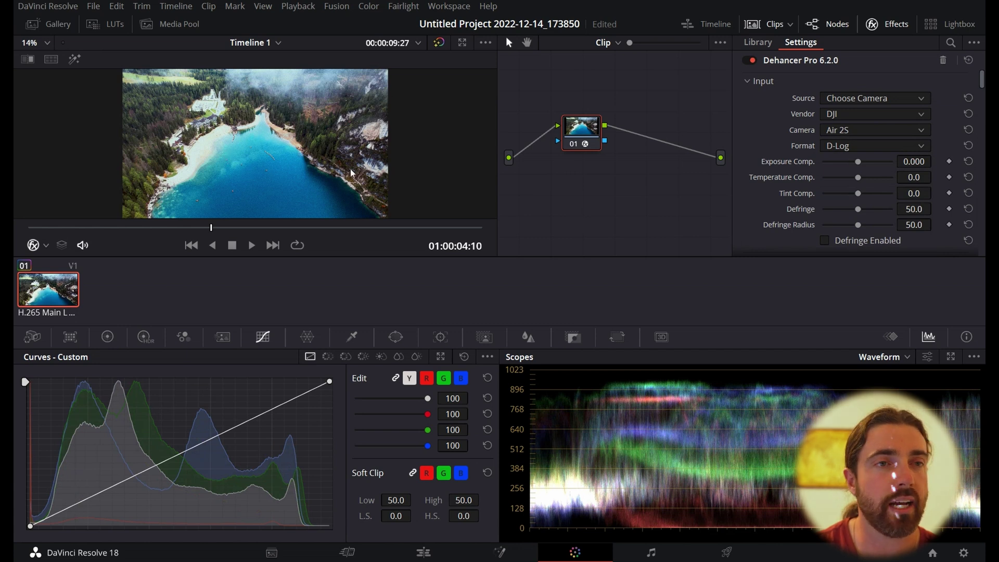
- Disable the film grain in the Dehancer settings and compare the shot with node 01 off and on
drag(982, 83, 983, 169)
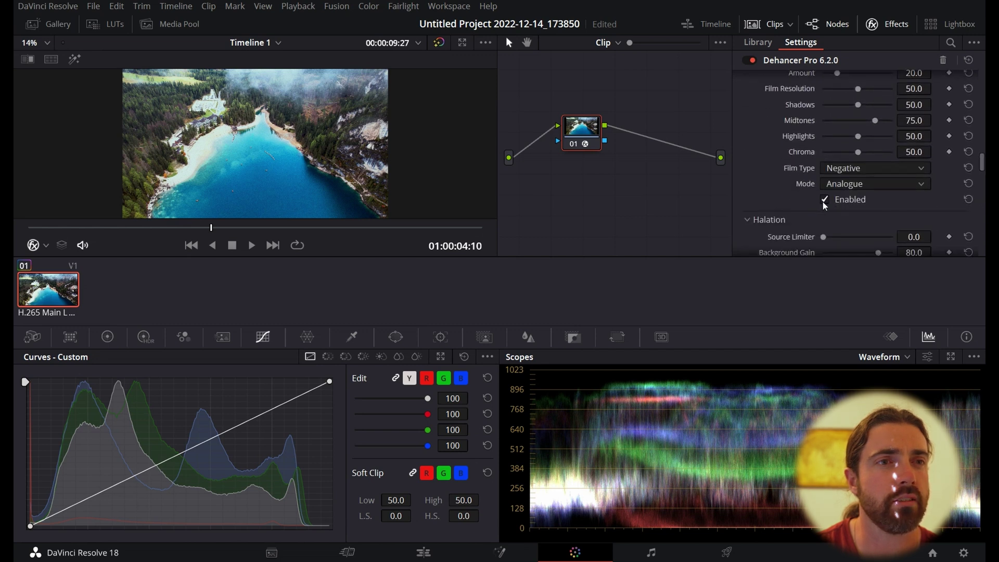
drag(983, 172, 984, 53)
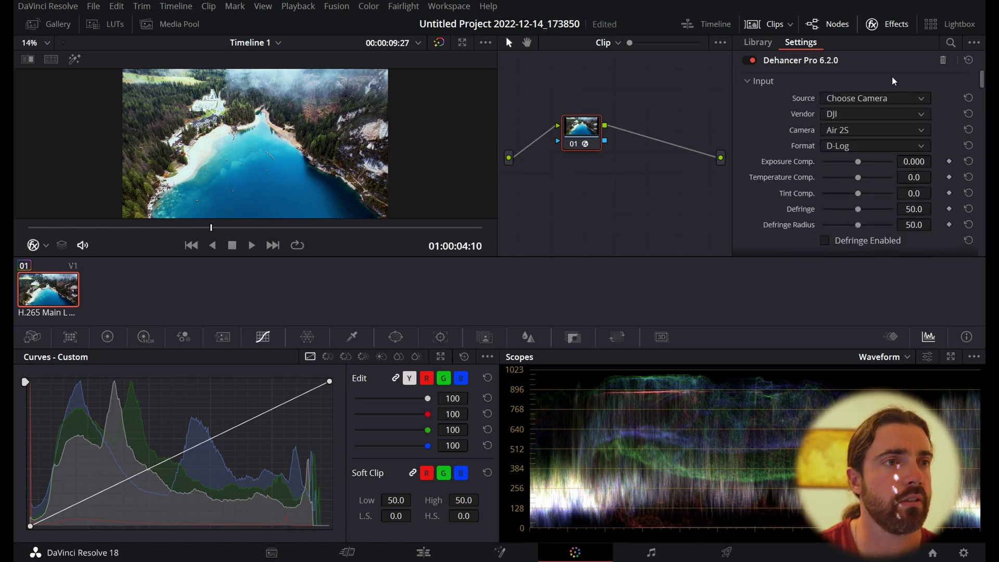
click(572, 146)
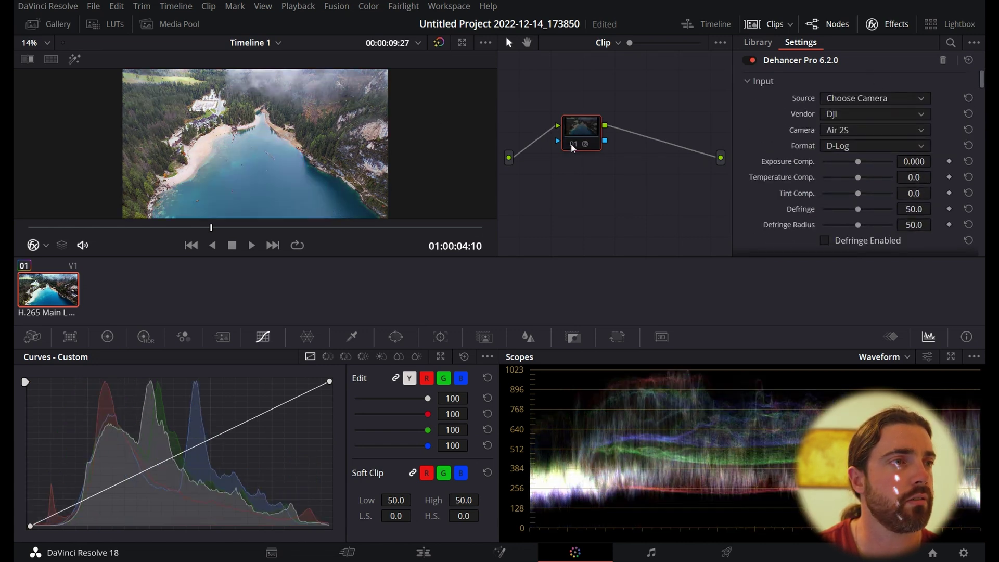
click(571, 146)
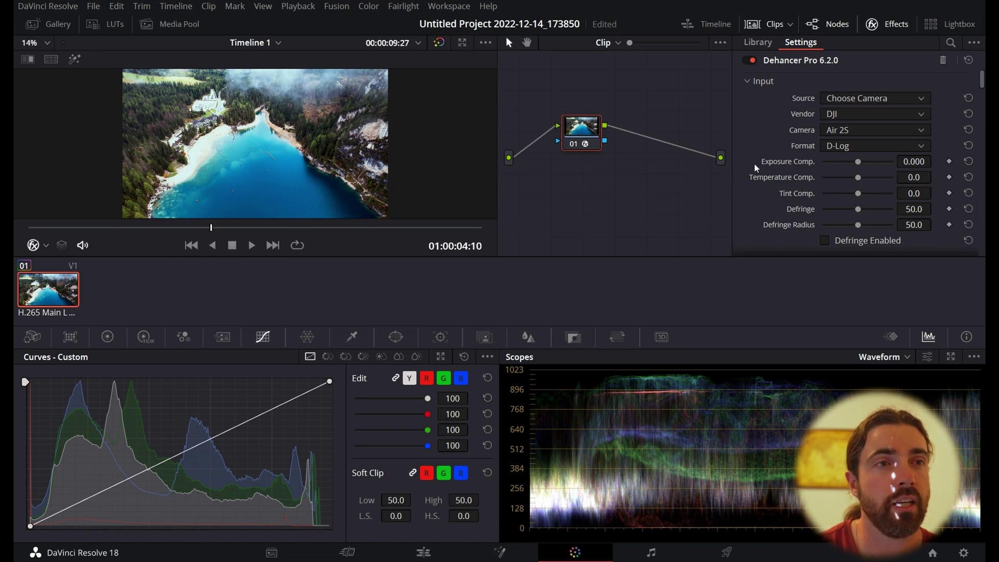
- Set the temperature compensation to about -6.4 and the film profile to Kodak Portra 400
scroll(761, 156, down, 1)
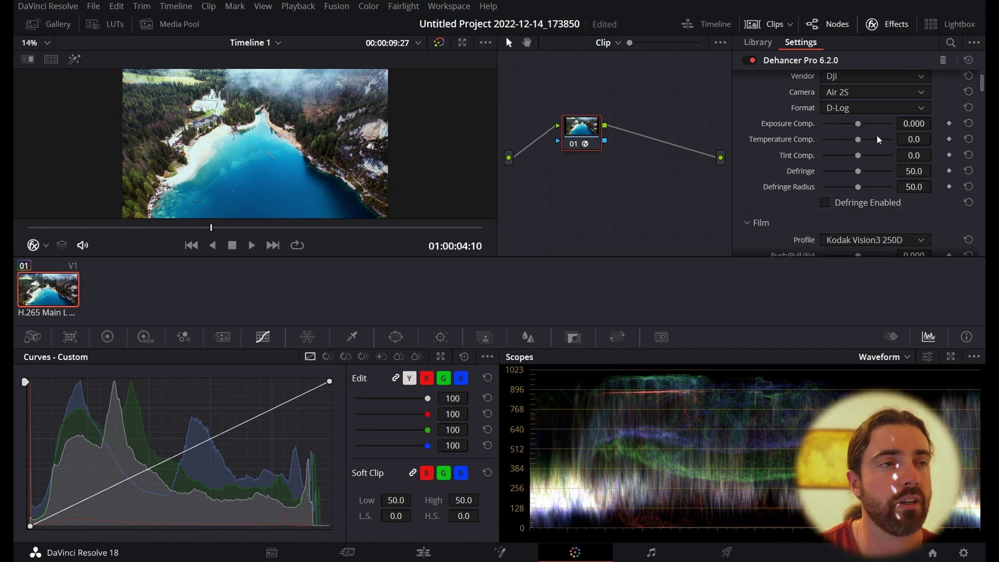
drag(857, 141, 854, 142)
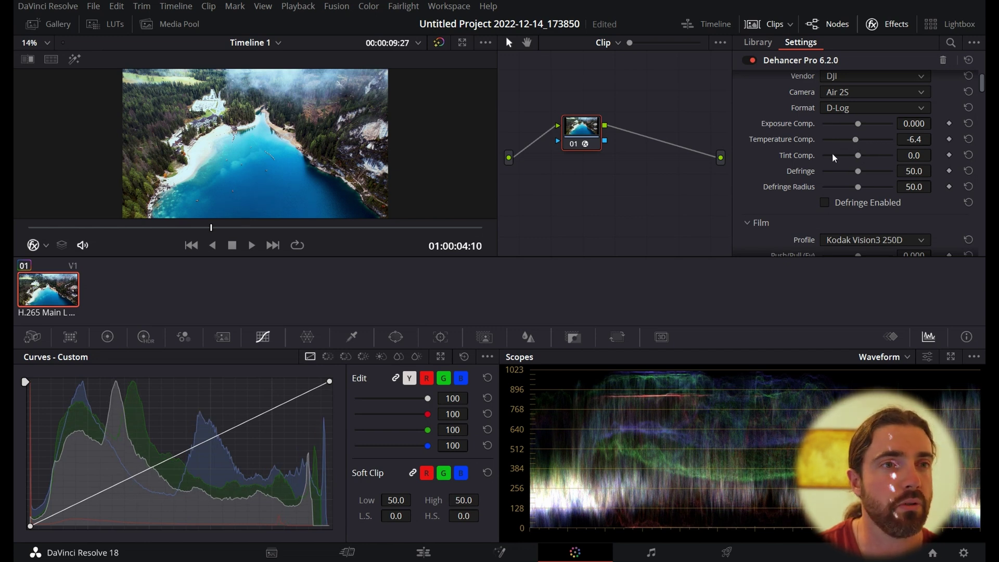
scroll(756, 174, down, 3)
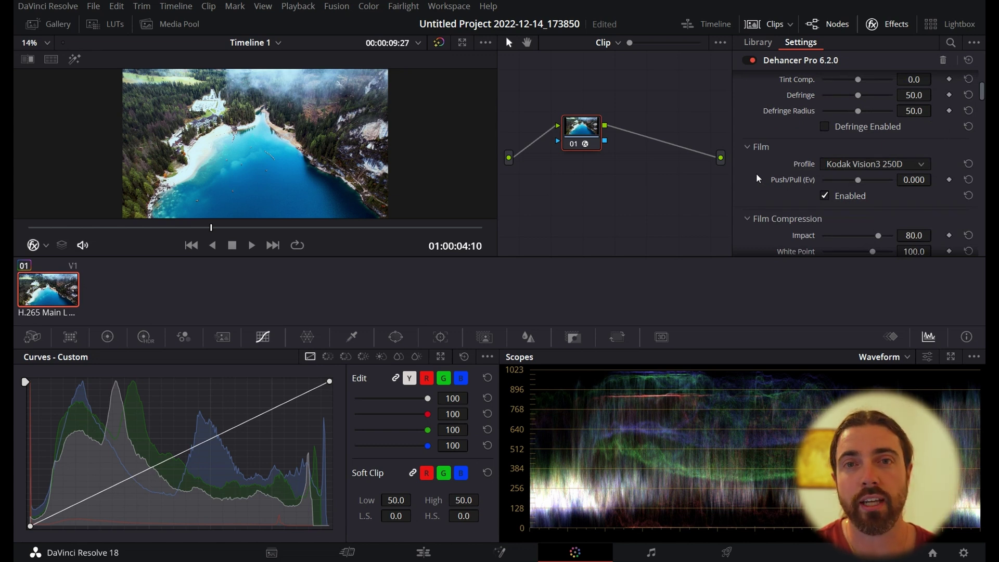
click(900, 164)
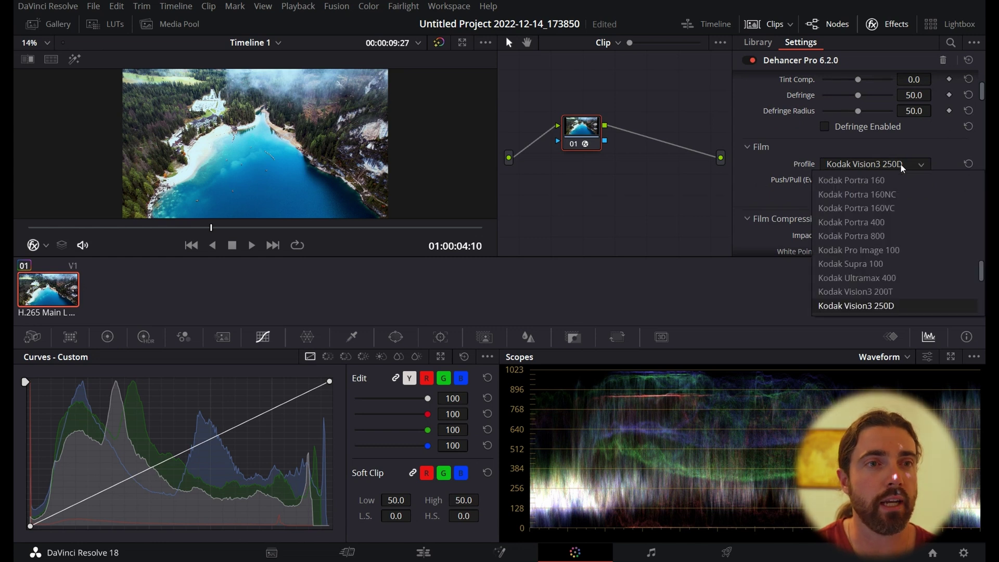
click(879, 220)
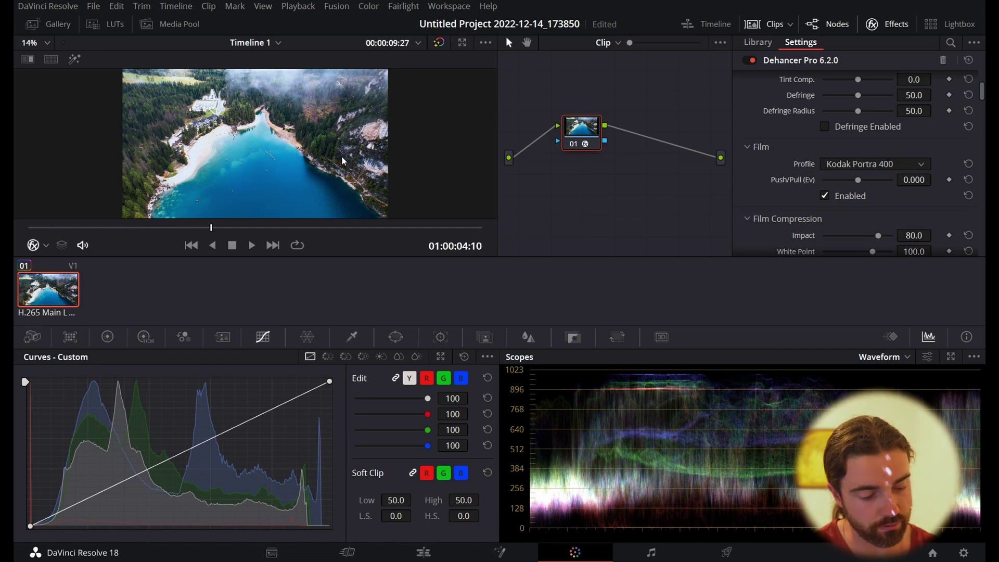
- Review the shot full screen and look through the available film profiles, keeping Kodak Portra 400
key(p)
mouse_move(335, 178)
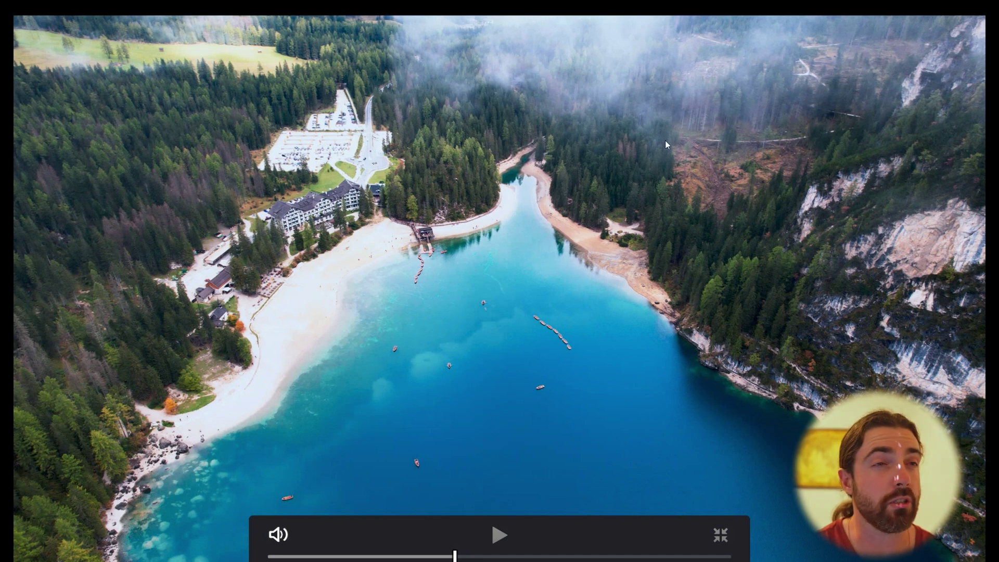
key(p)
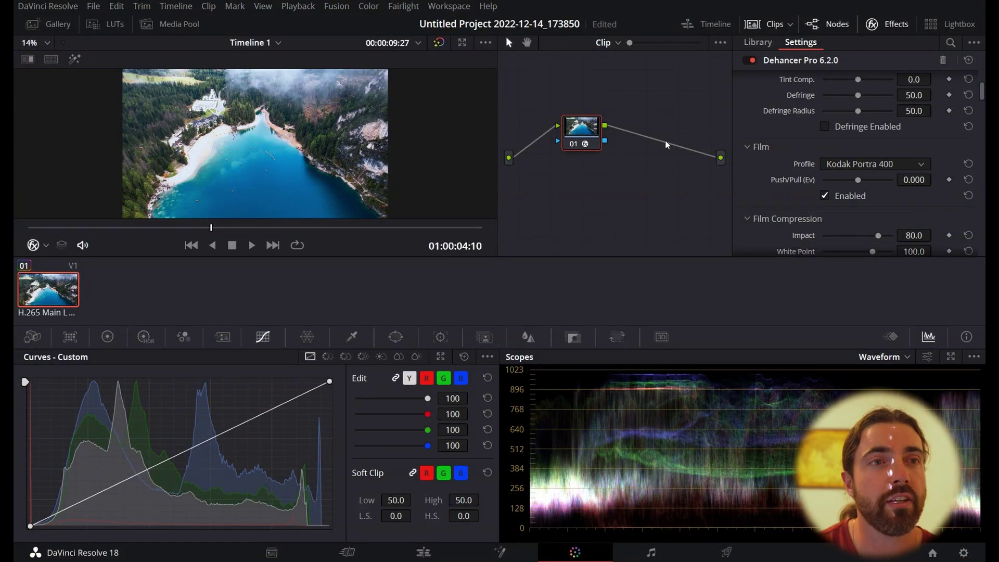
click(867, 169)
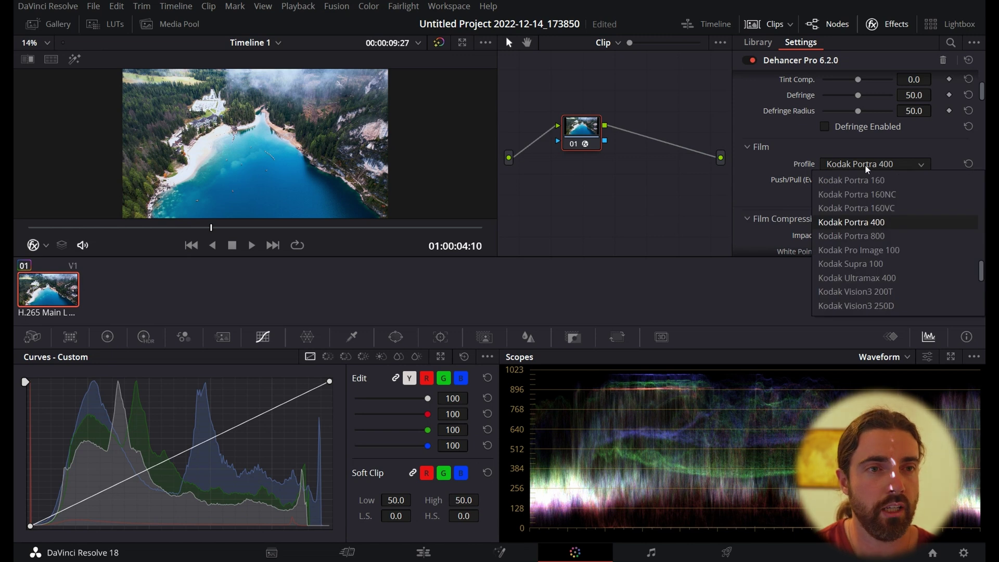
scroll(870, 283, up, 4)
scroll(854, 211, up, 2)
scroll(870, 244, down, 7)
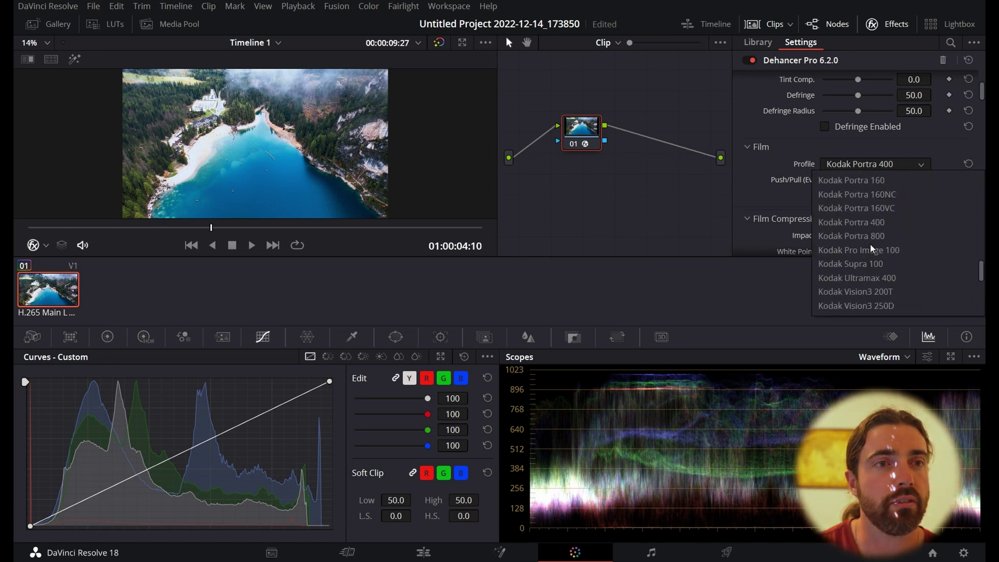
click(874, 223)
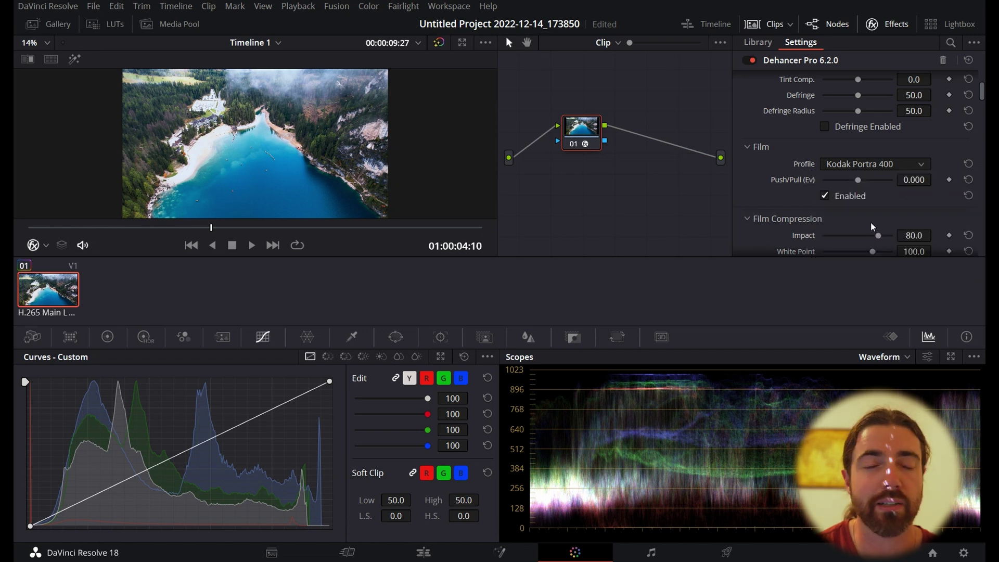
- Try a slight Push/Pull adjustment of about 0.056 on the film, and reset it to 0
mouse_move(856, 182)
mouse_down()
mouse_move(802, 184)
mouse_move(932, 183)
mouse_move(816, 183)
mouse_move(857, 185)
mouse_up()
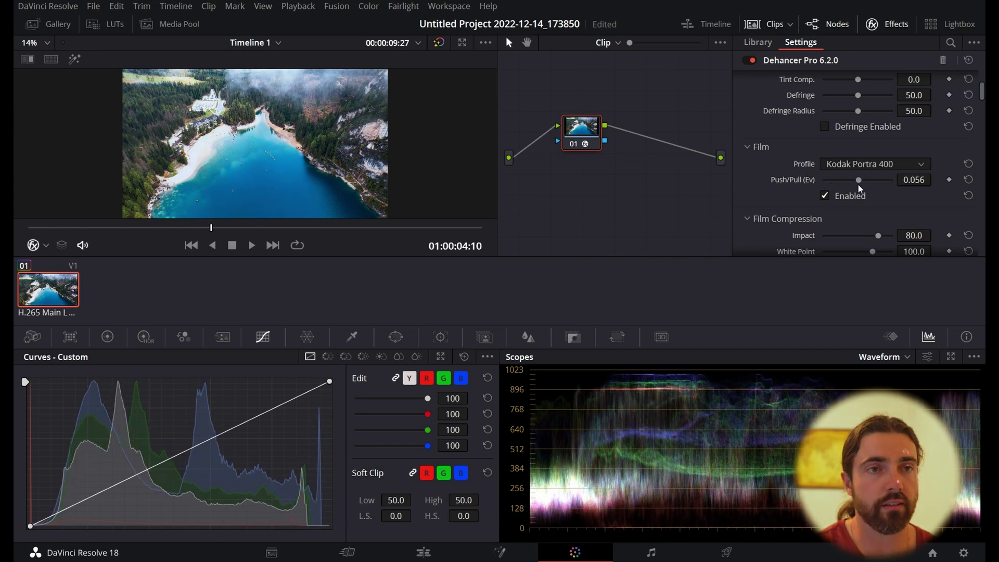
double_click(858, 185)
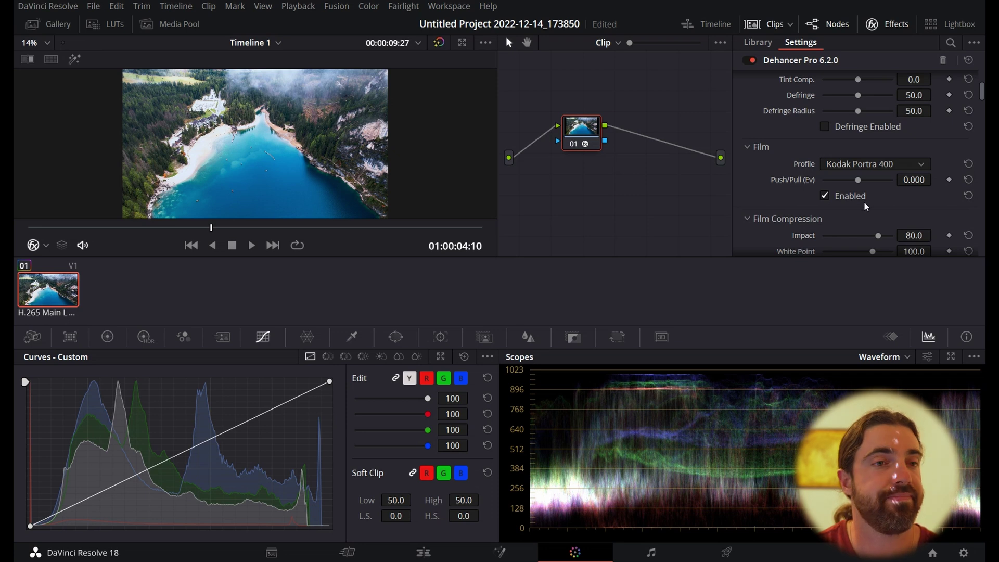
- Enable Film Compression and set its White Point to about 80.2 and Tonal Range to about 35.8
scroll(875, 207, down, 3)
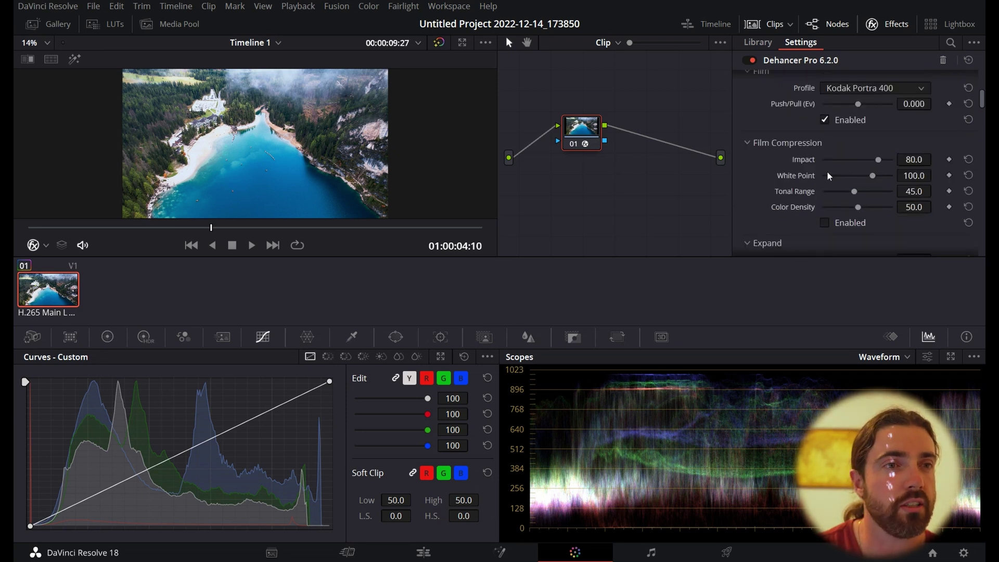
scroll(792, 190, down, 3)
scroll(781, 197, up, 3)
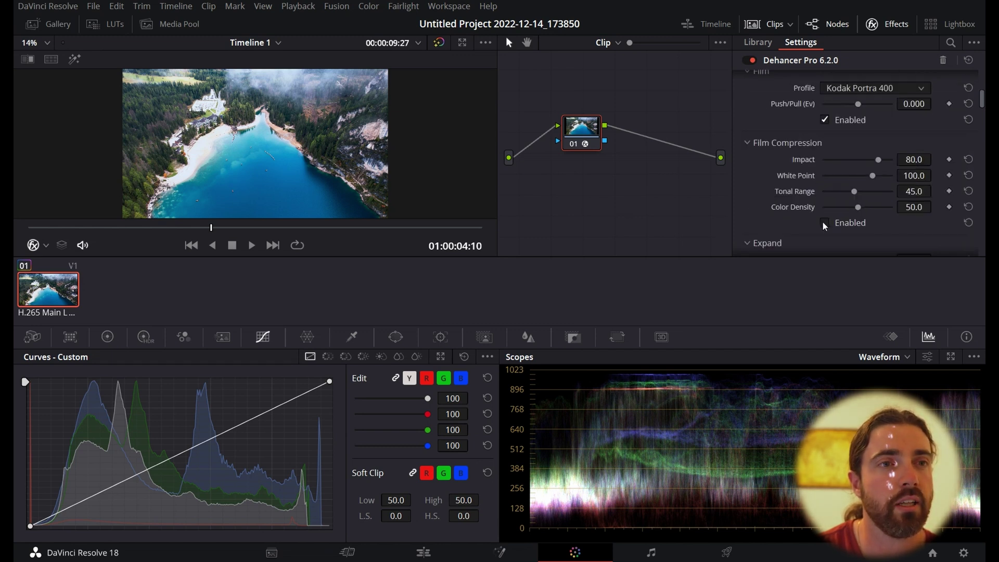
click(824, 224)
click(824, 223)
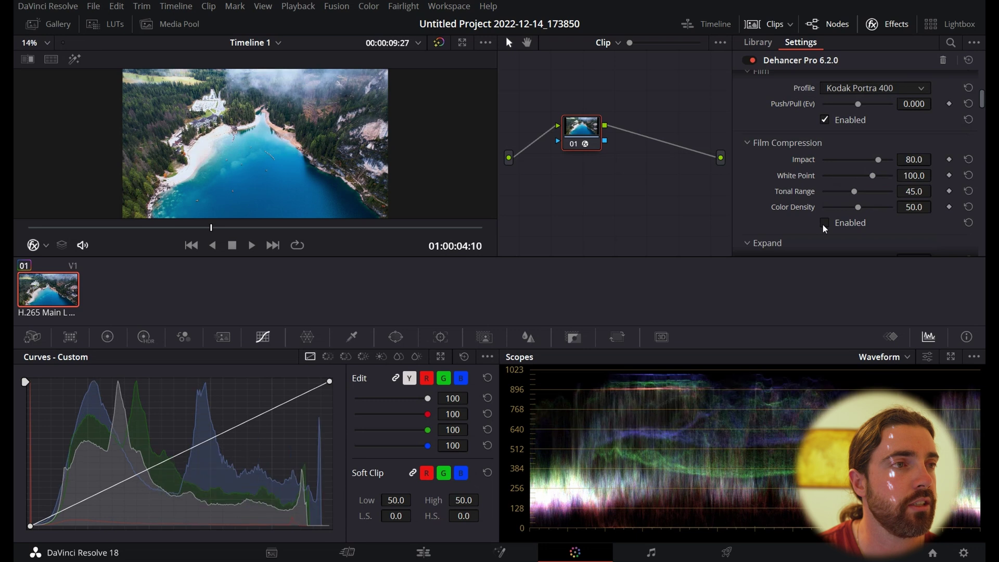
click(824, 223)
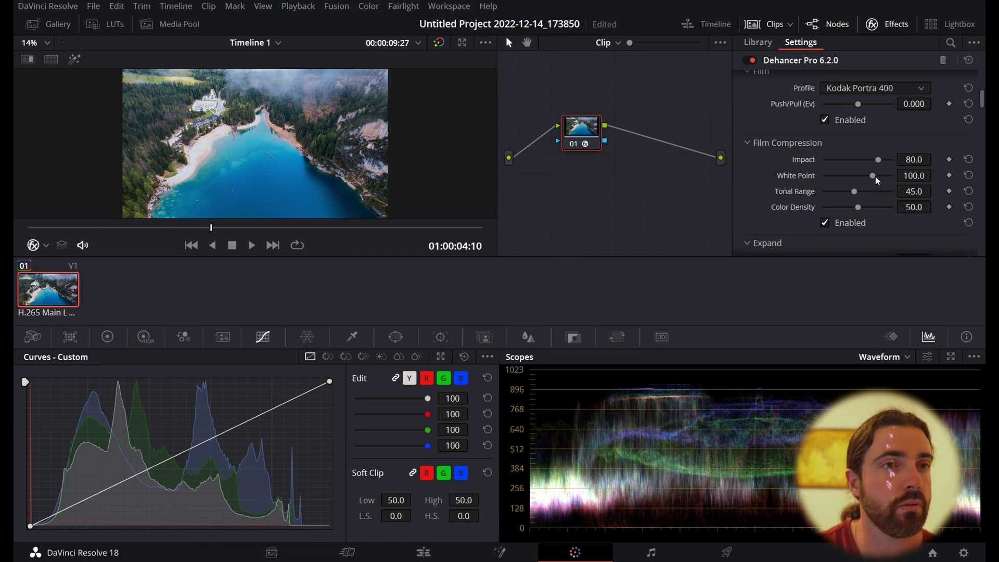
drag(872, 177, 852, 180)
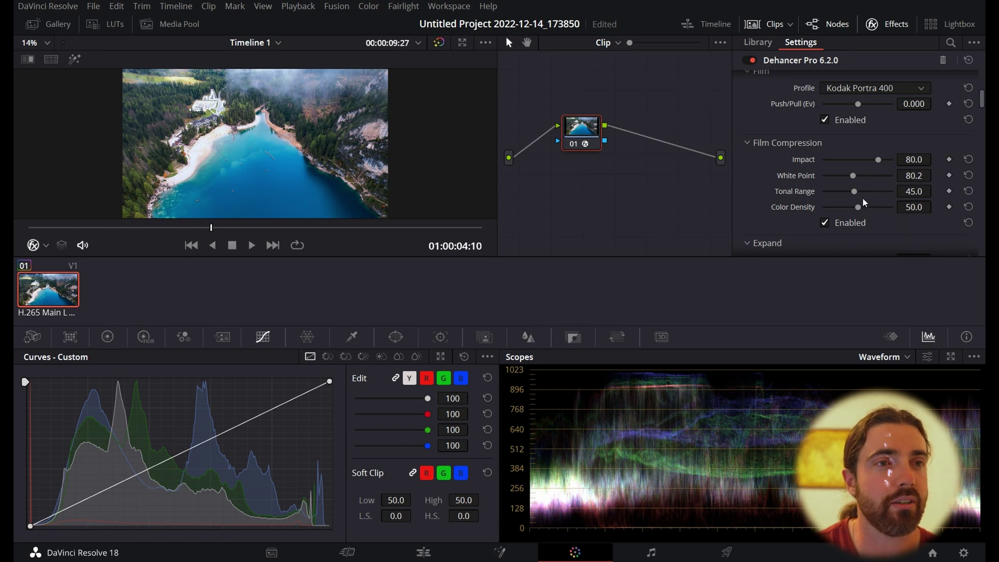
mouse_move(855, 192)
mouse_down()
mouse_move(894, 196)
mouse_move(819, 195)
mouse_move(875, 199)
mouse_move(847, 201)
mouse_up()
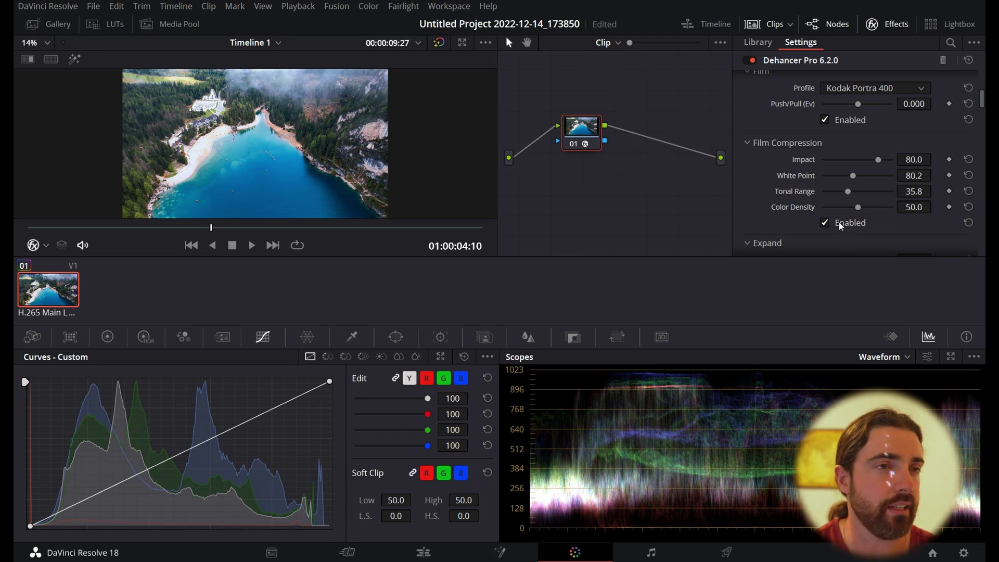
- Set the Expand Black Point to about 5.22 and White Point to about 85.3, and the Film Compression White Point to about 102
scroll(838, 219, down, 3)
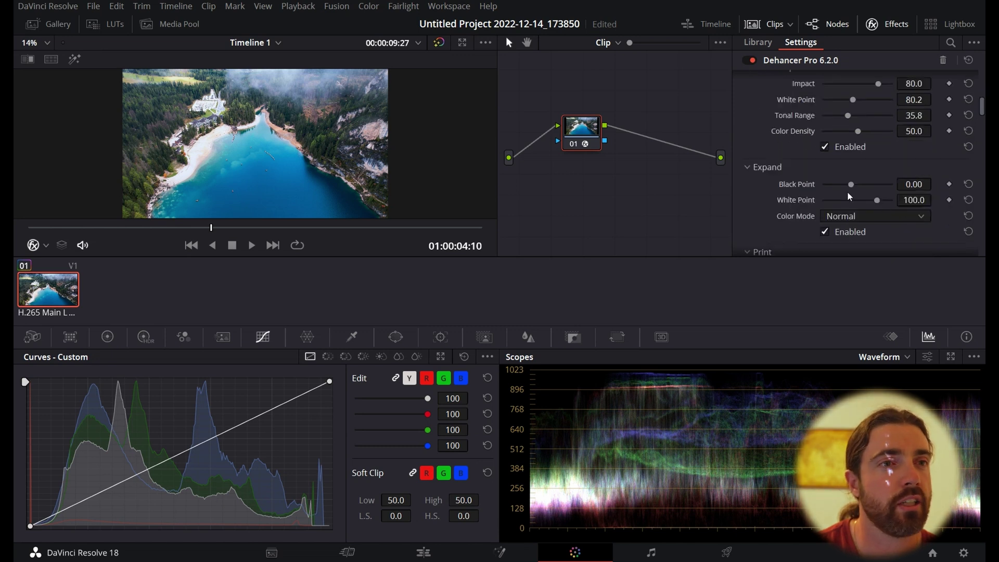
drag(848, 185, 865, 203)
drag(850, 101, 874, 99)
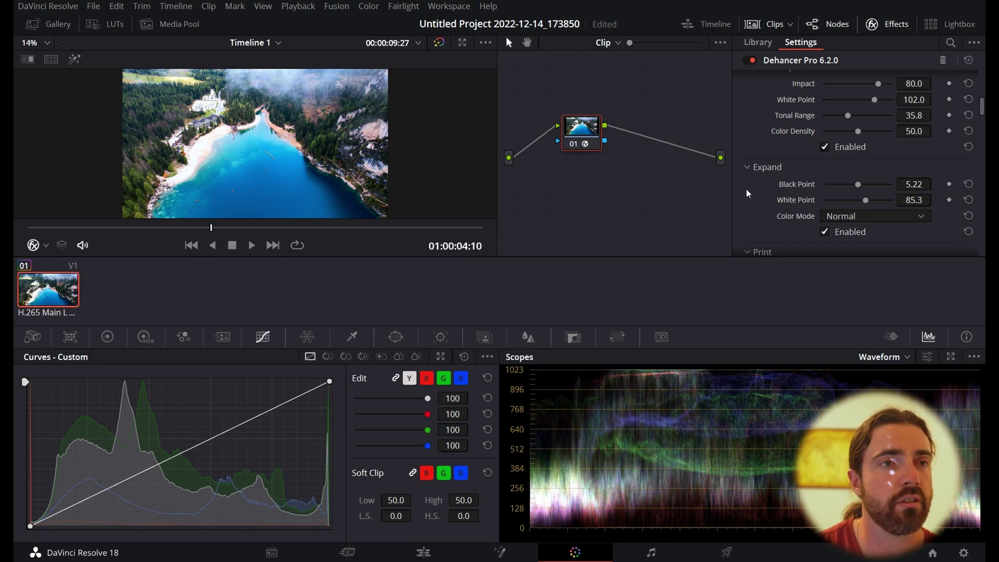
- Set the Print profile to Kodak Endura Glossy Paper, resetting it to Linear once to compare the two looks
scroll(748, 207, down, 3)
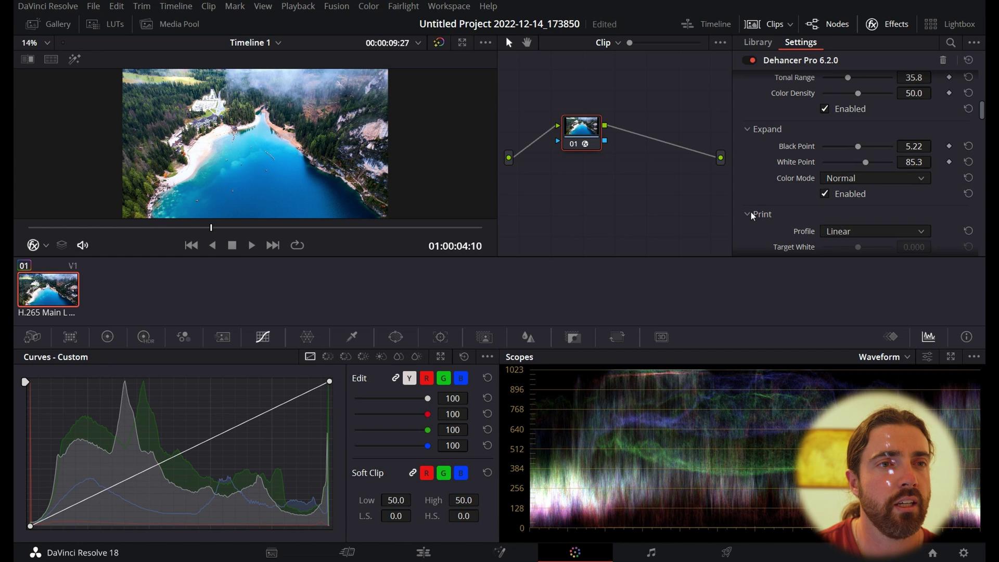
scroll(750, 218, down, 1)
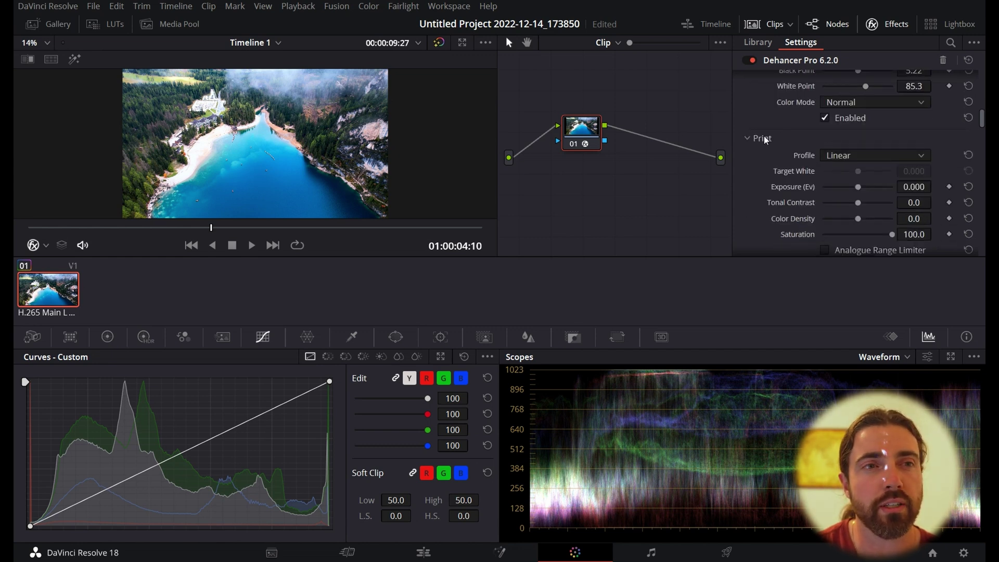
click(848, 155)
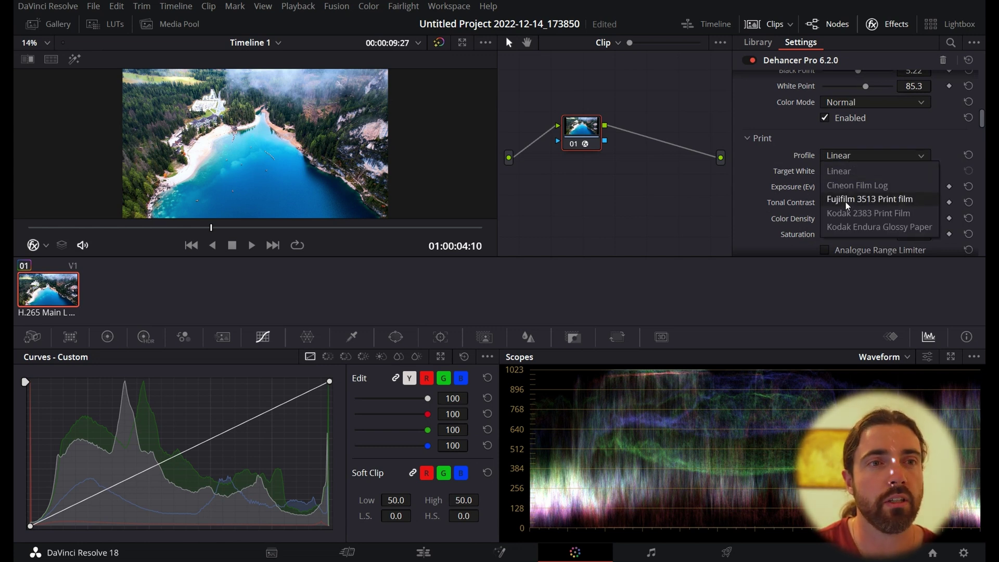
click(850, 228)
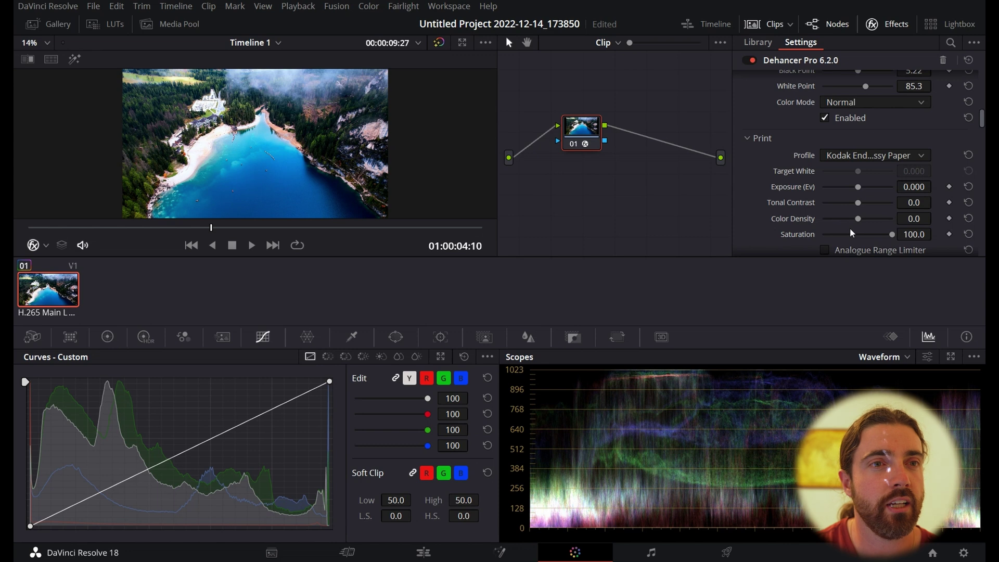
click(966, 155)
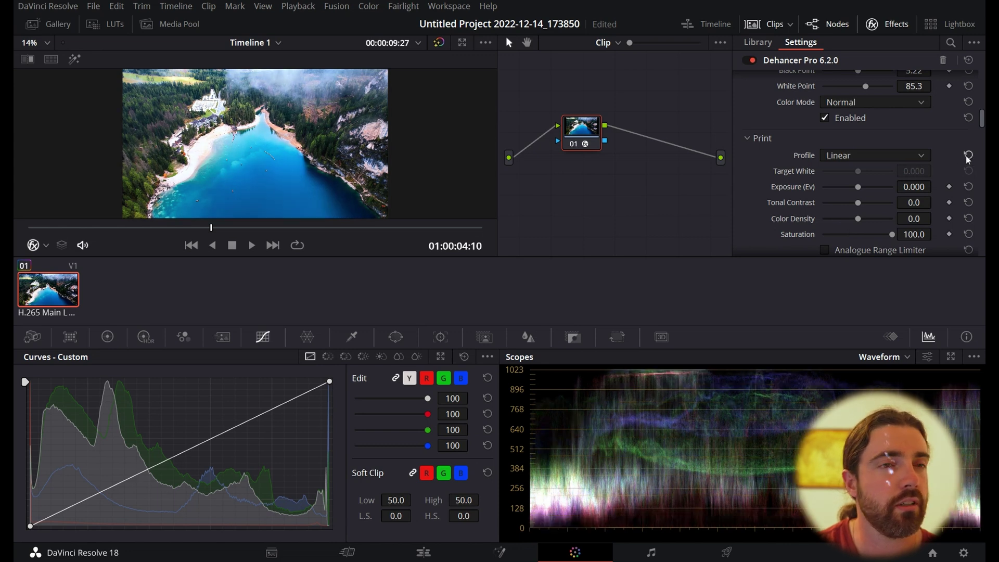
click(887, 155)
click(879, 225)
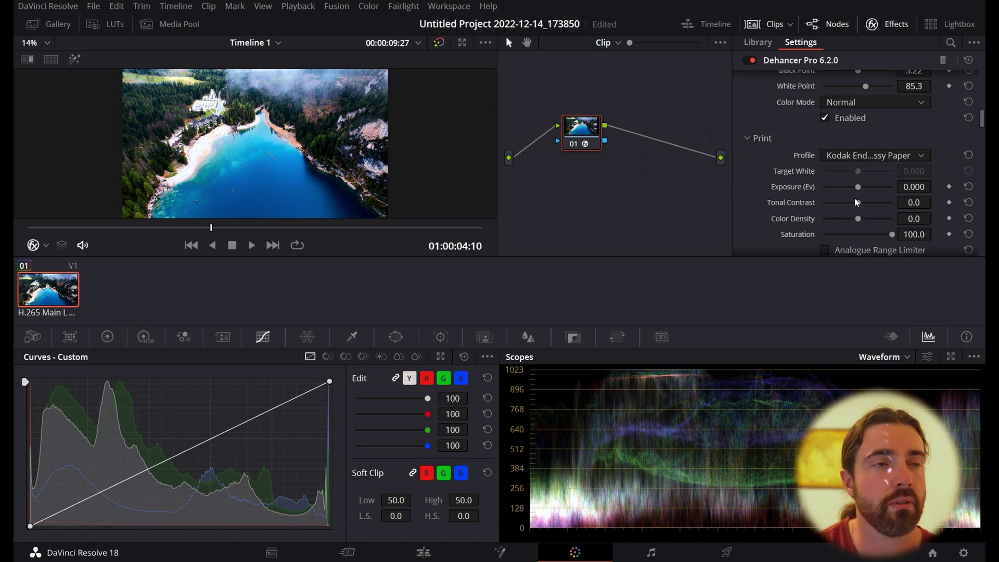
- Set Print Exposure to about 0.687, Tonal Contrast 0.4, Color Density 19.3 and Saturation 87.2, and compare the shot with the grade bypassed
mouse_move(858, 186)
mouse_down()
mouse_move(871, 203)
mouse_move(857, 201)
mouse_up()
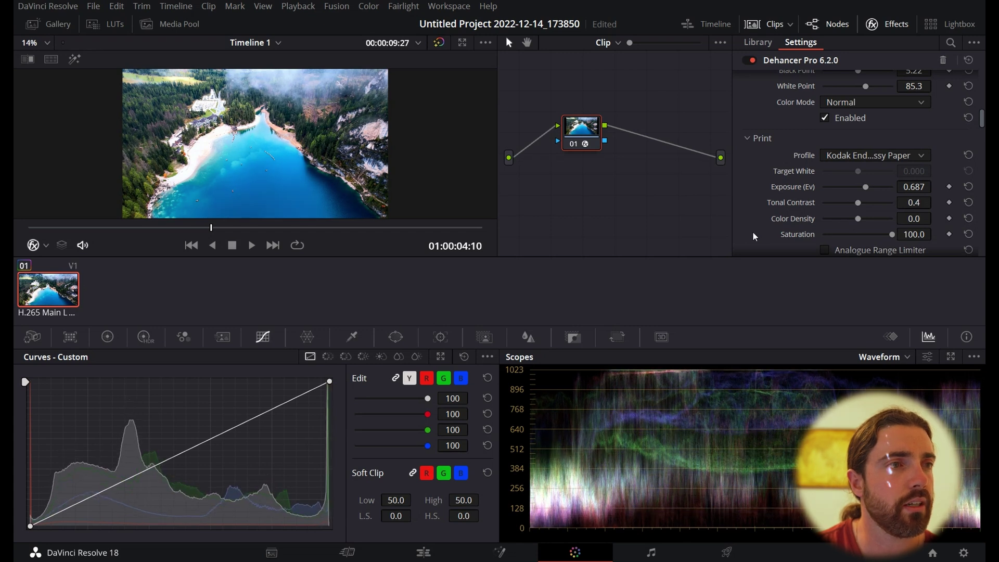
drag(887, 234, 864, 220)
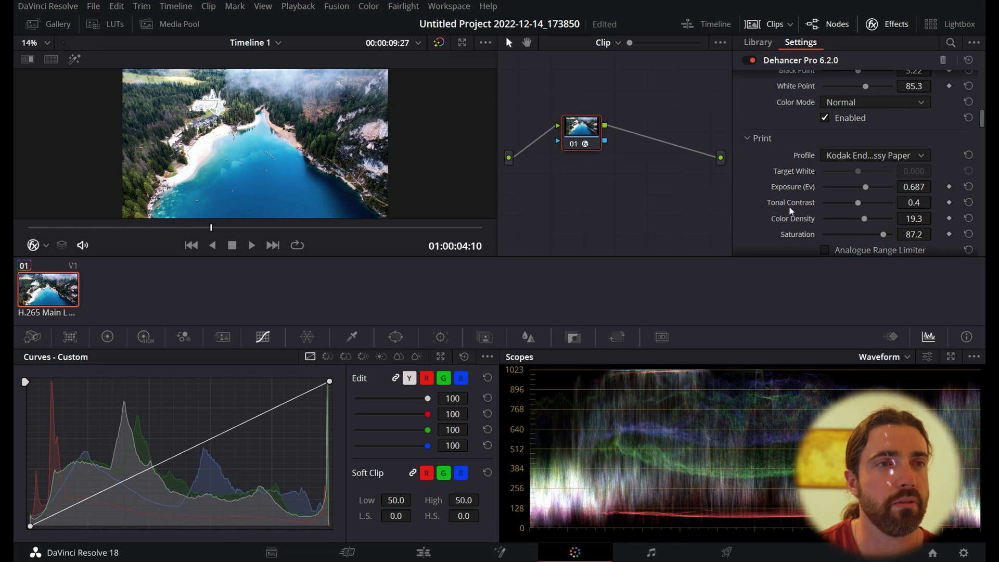
click(572, 144)
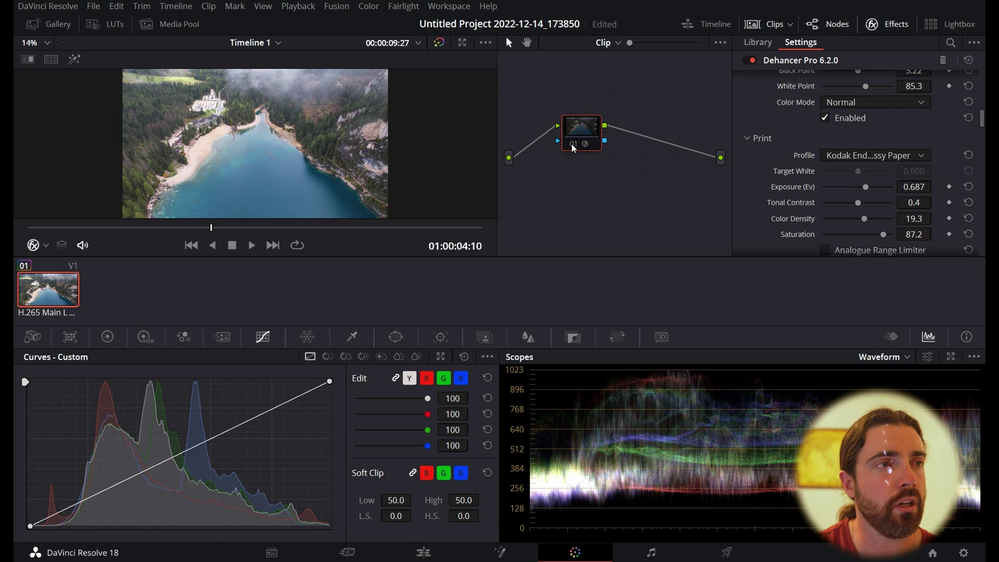
click(571, 143)
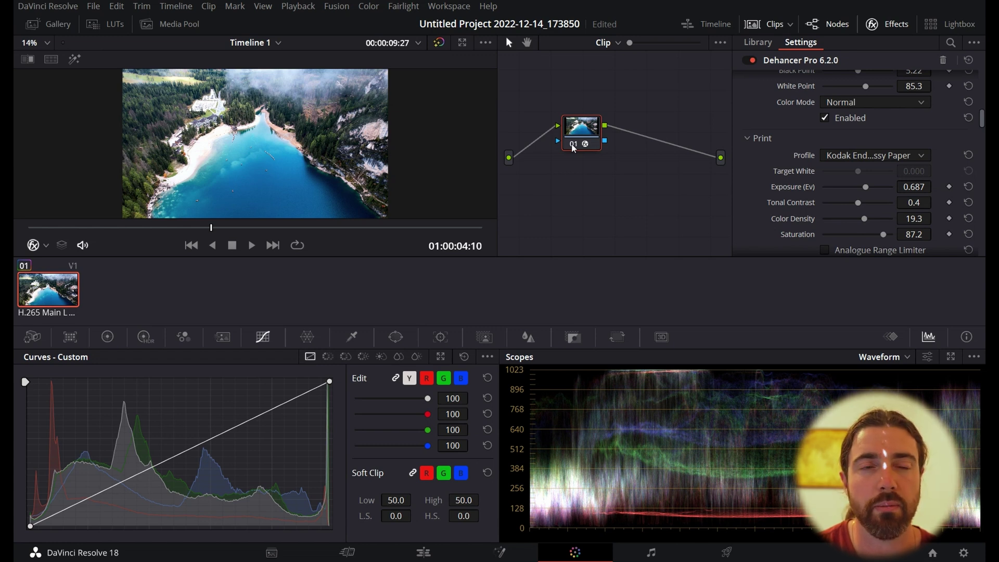
- Enable Color Head, shift its three color sliders together to about 0.4 with Gang on, and turn Gang off
scroll(754, 174, down, 6)
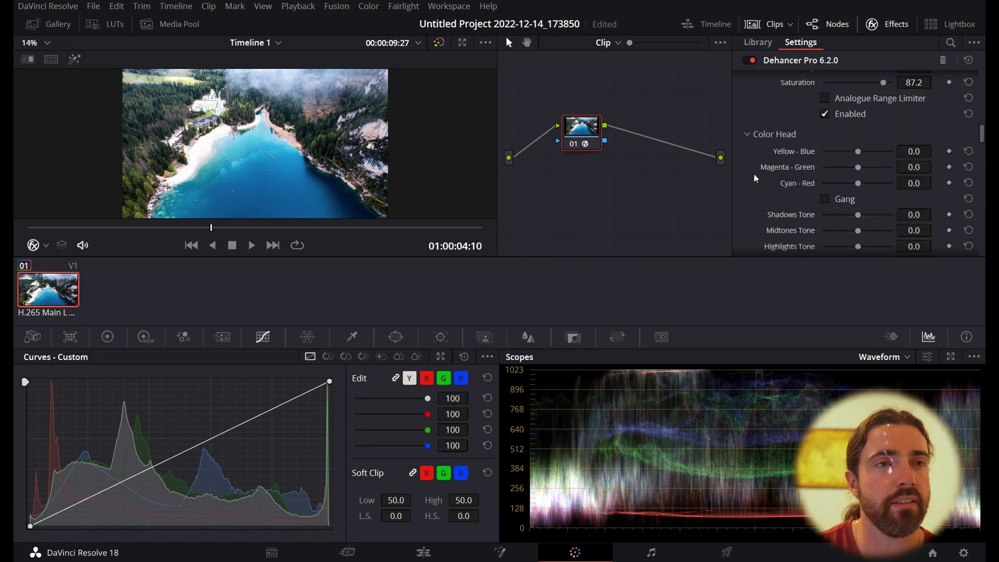
scroll(754, 178, down, 2)
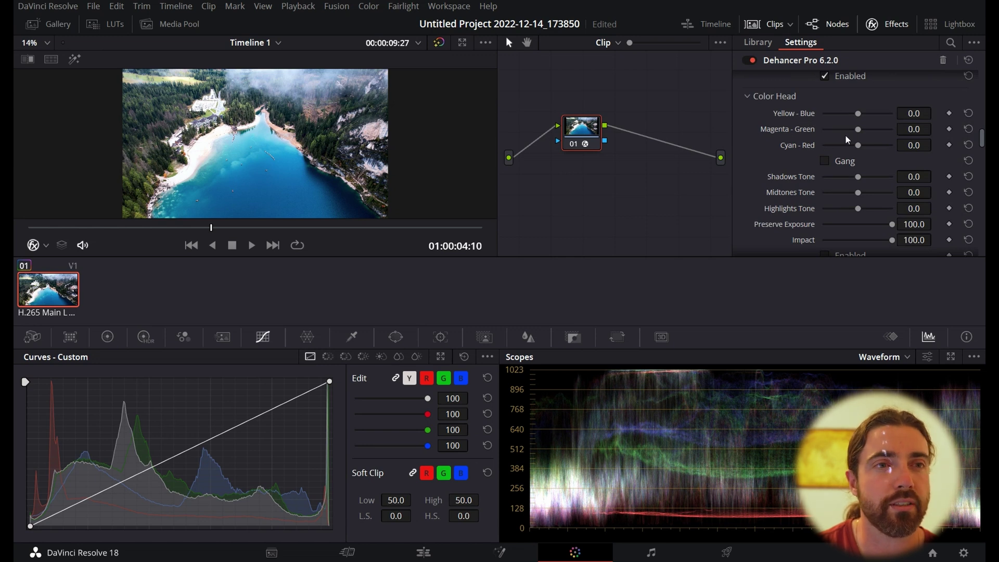
scroll(833, 165, down, 2)
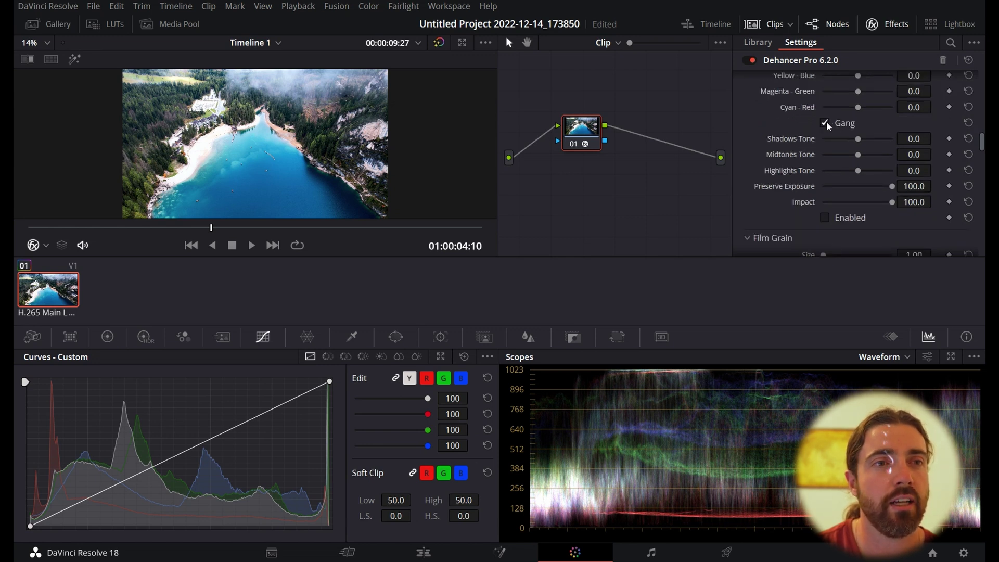
click(824, 217)
scroll(833, 214, up, 2)
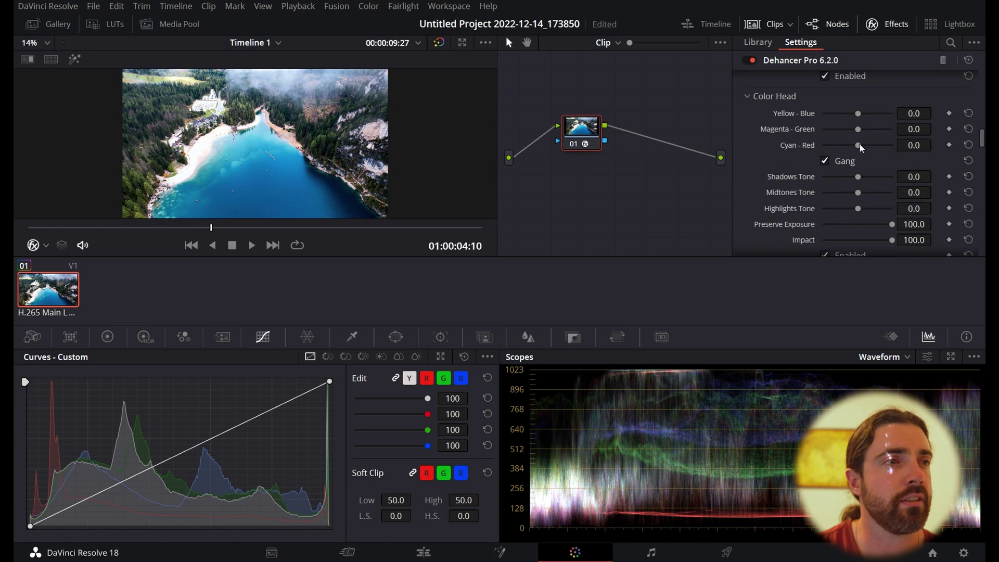
mouse_move(857, 145)
mouse_down()
mouse_move(875, 148)
mouse_move(804, 148)
mouse_move(900, 146)
mouse_move(825, 147)
mouse_move(857, 146)
mouse_up()
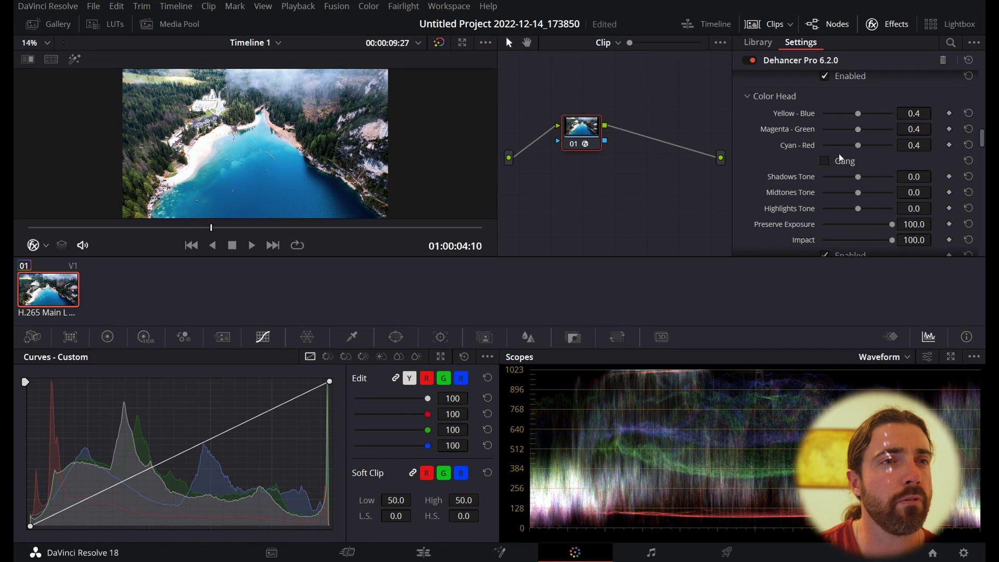
- Set the Color Head Yellow-Blue to about -7.8, Magenta-Green to 4.2 and Cyan-Red to -3.2, and inspect the water up close
mouse_move(857, 116)
mouse_down()
mouse_move(812, 123)
mouse_move(847, 114)
mouse_move(859, 121)
mouse_move(853, 127)
mouse_up()
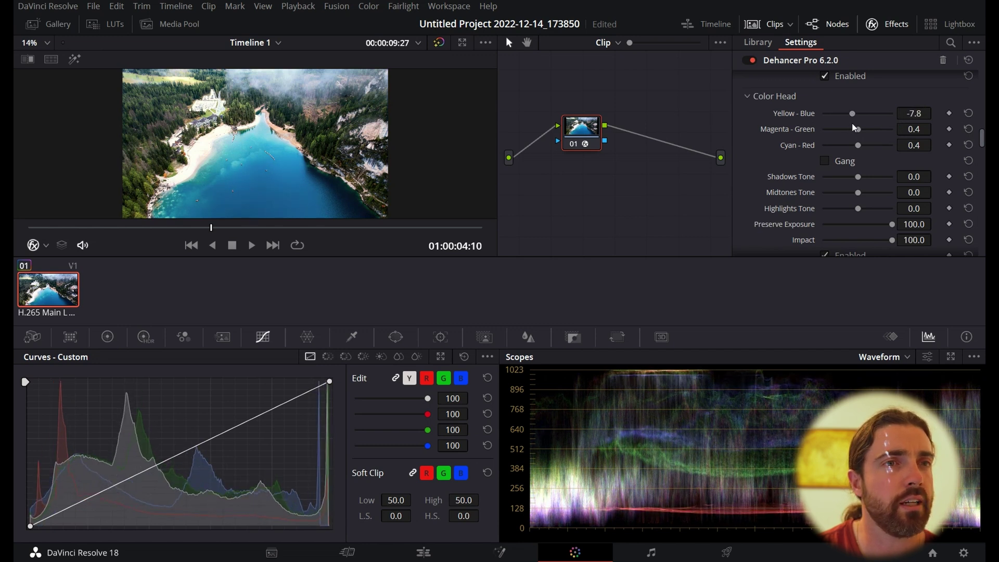
mouse_move(854, 130)
mouse_down()
mouse_move(862, 133)
mouse_move(854, 145)
mouse_up()
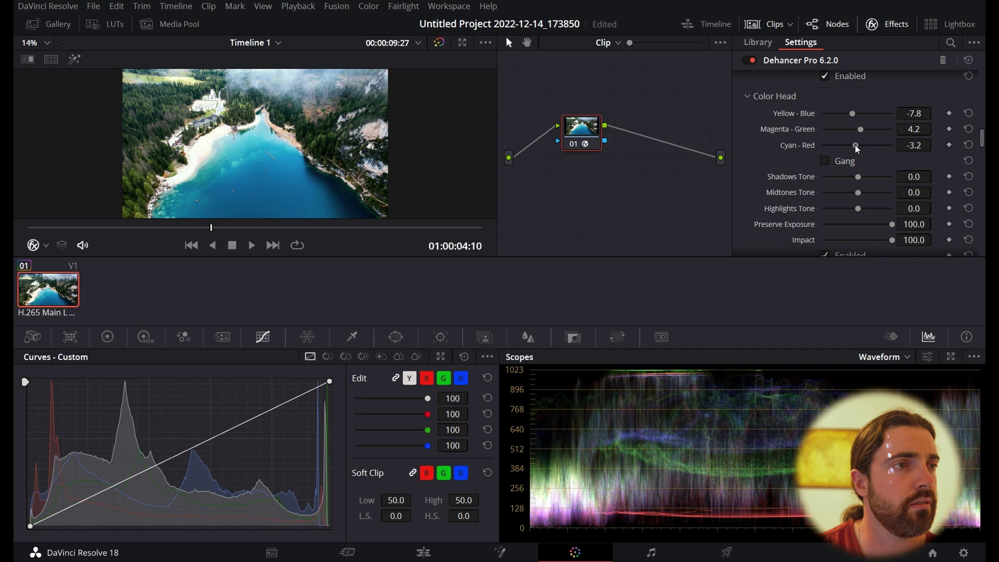
scroll(280, 161, up, 5)
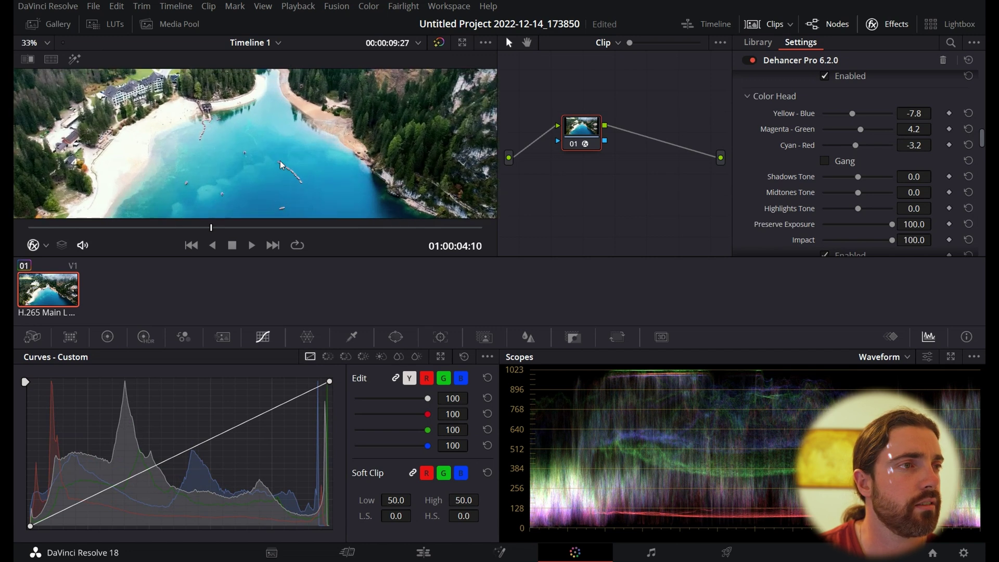
scroll(279, 161, down, 5)
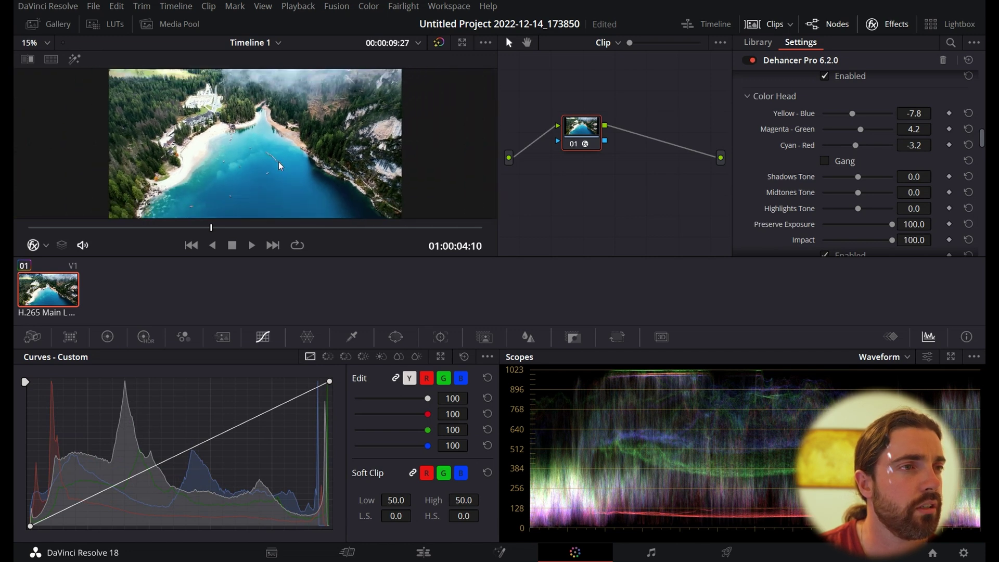
scroll(184, 126, up, 1)
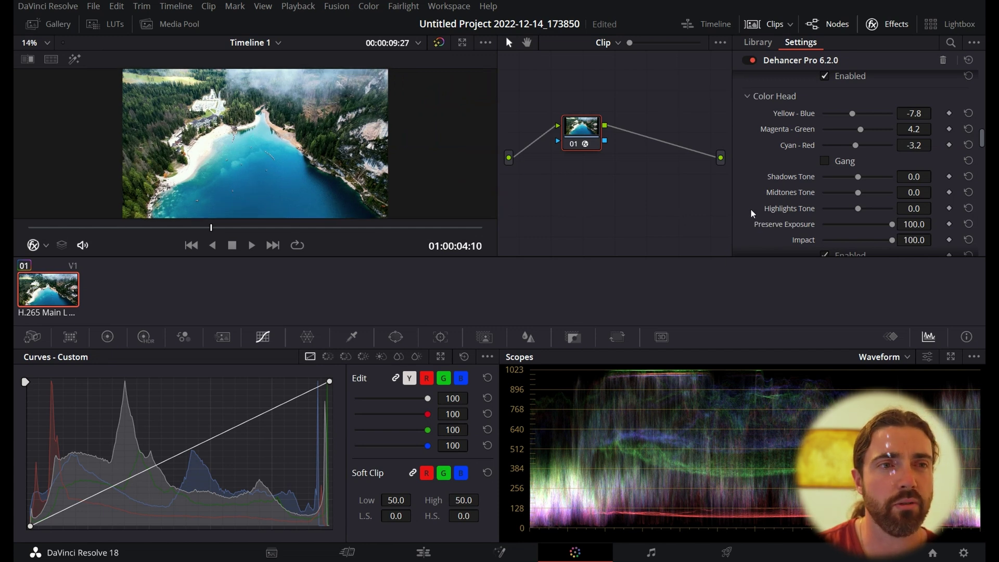
- Try the Color Head Midtones Tone at 100 and reset it, and lower the Color Head Impact to about 65.2
drag(858, 194, 900, 200)
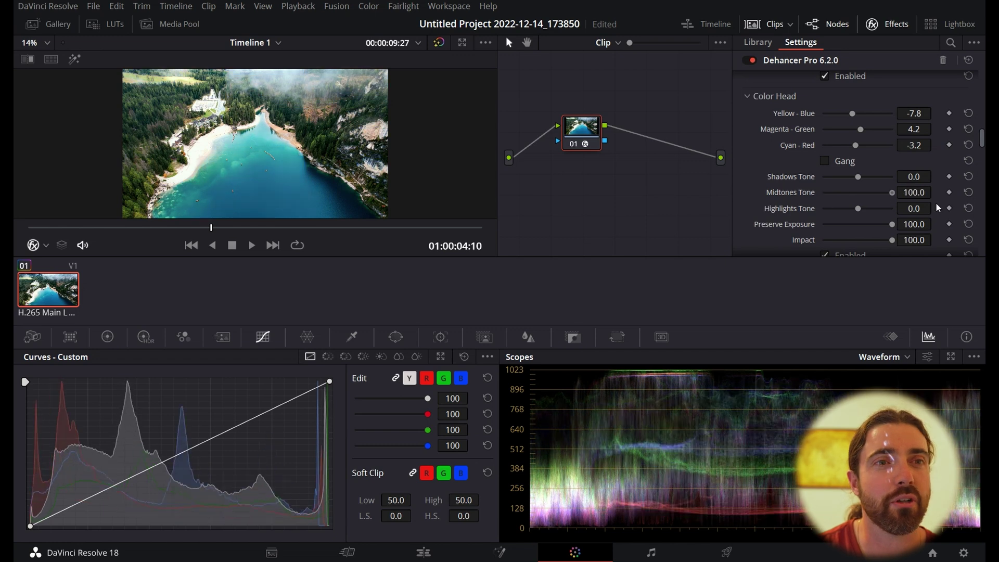
click(968, 193)
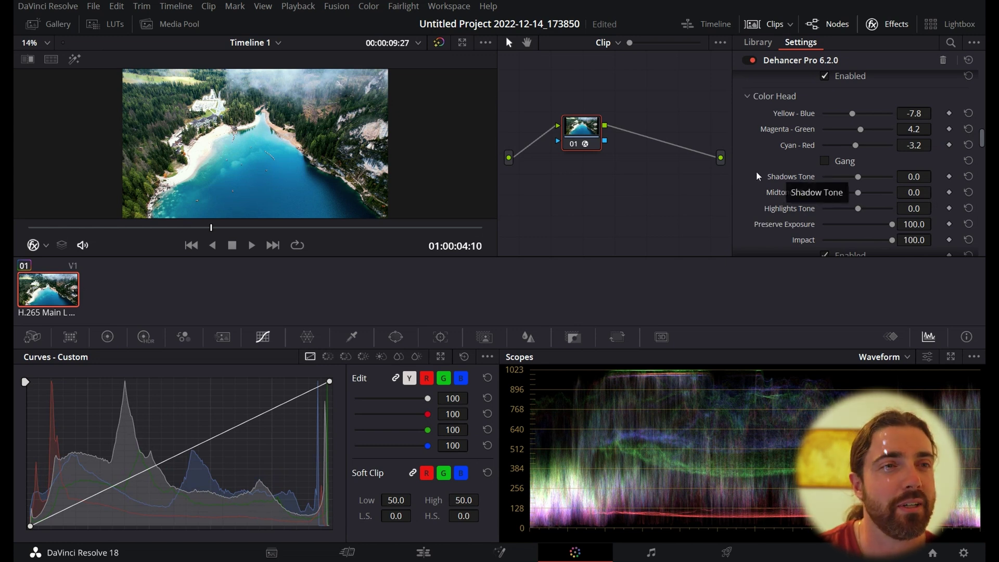
scroll(754, 204, down, 2)
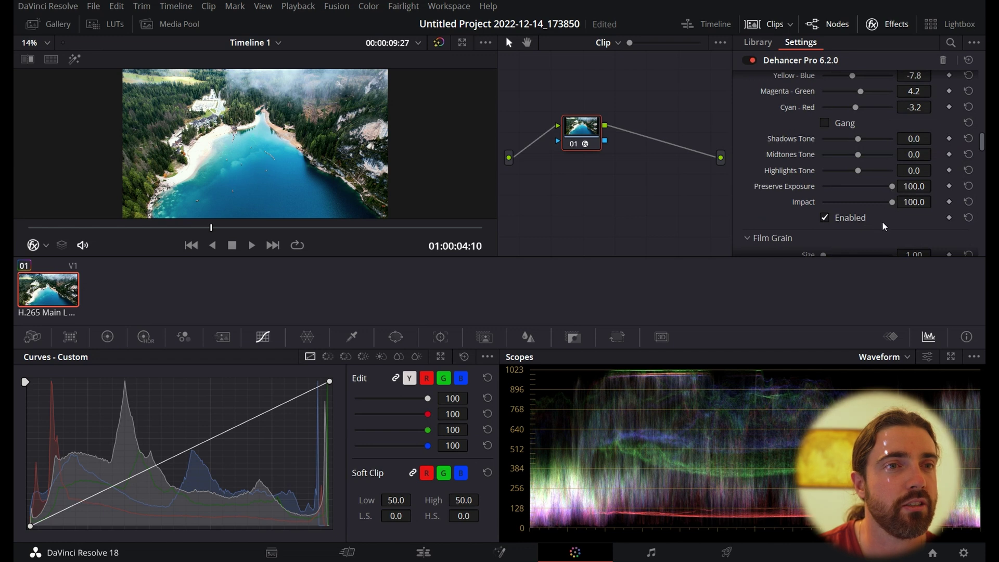
drag(888, 206, 942, 208)
mouse_move(850, 206)
mouse_down()
mouse_move(804, 205)
mouse_move(867, 201)
mouse_up()
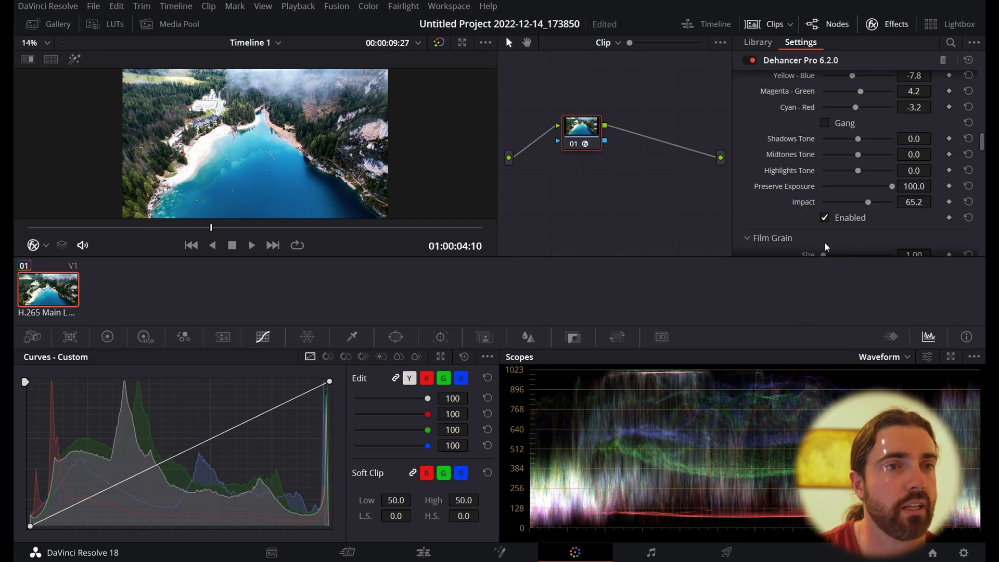
- Enable Film Grain and set its Shadows to about 8.3, Film Resolution to about 24.8 and Amount to about 10.1
scroll(764, 217, down, 3)
scroll(763, 216, down, 3)
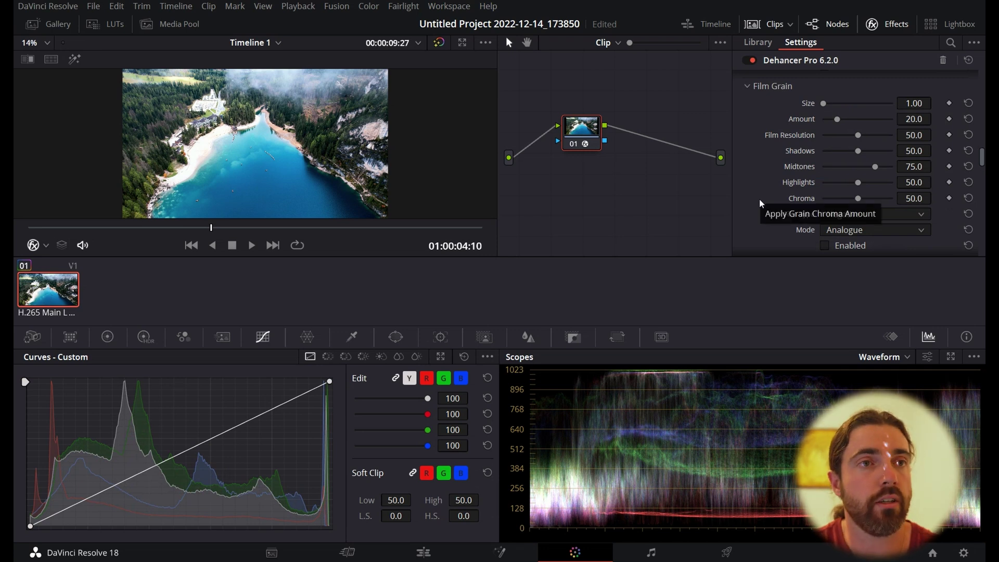
click(824, 246)
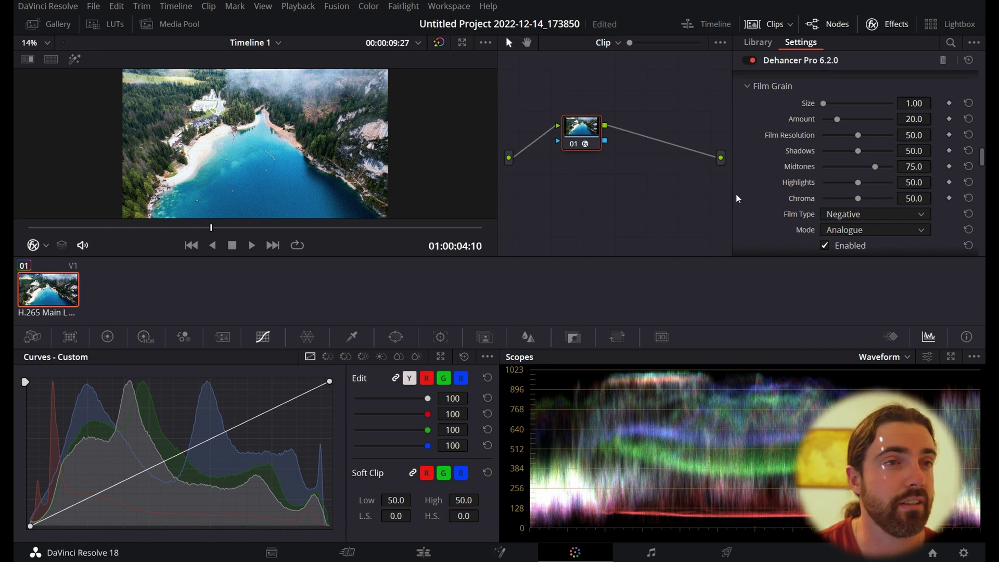
drag(857, 151, 764, 161)
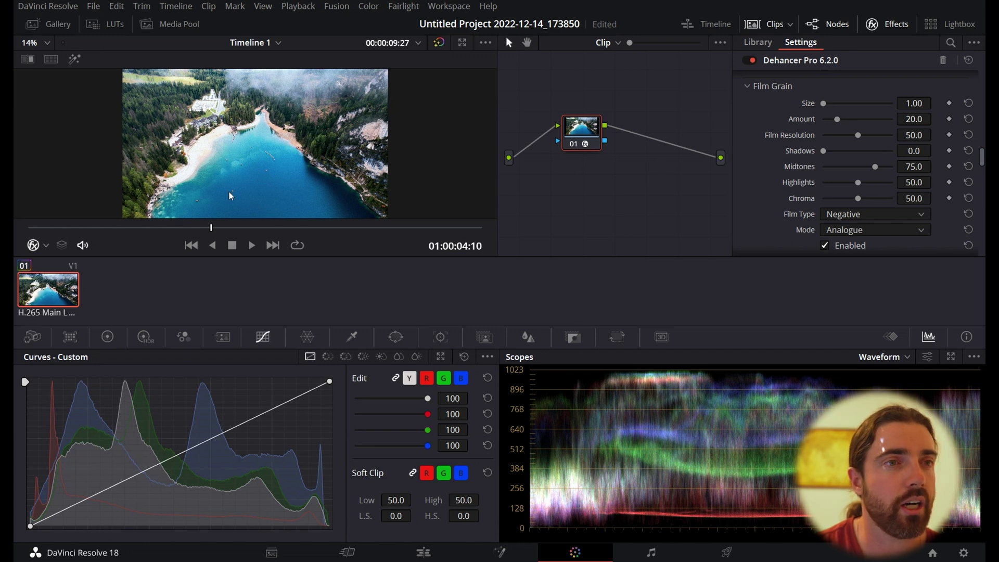
drag(822, 151, 840, 136)
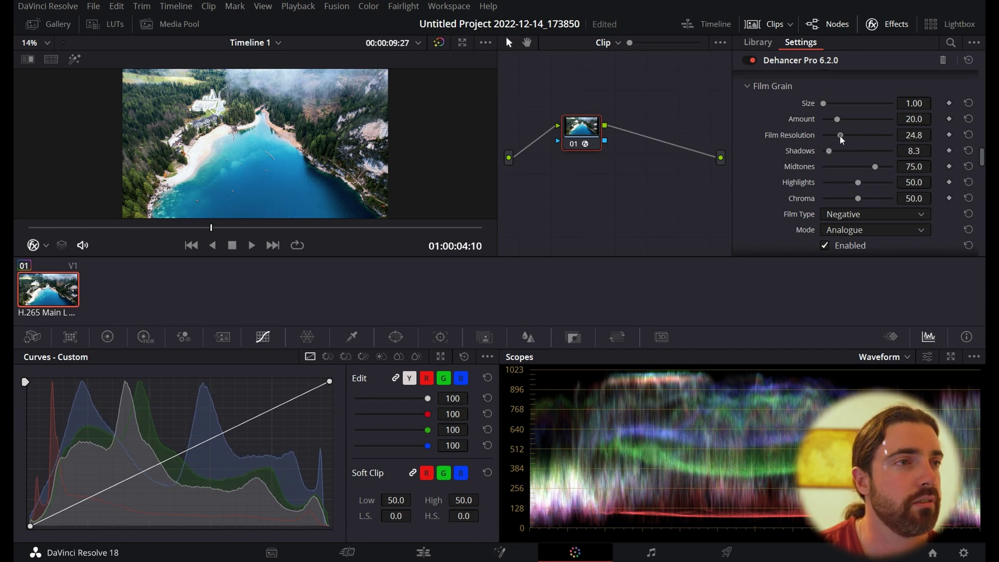
drag(836, 120, 830, 122)
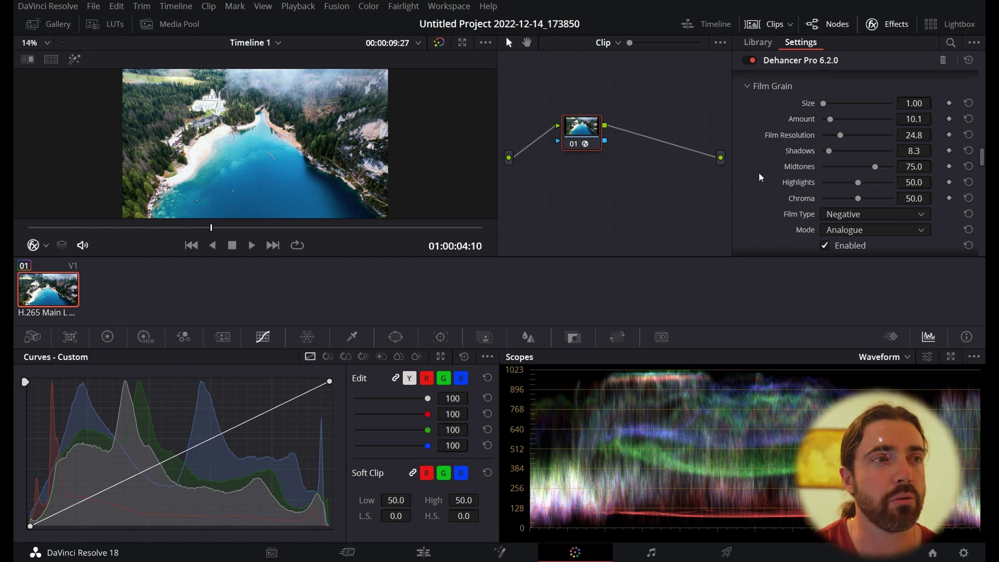
- Enable Halation with its default settings, toggling it off and on to compare the effect on a close-up of the shoreline
scroll(758, 173, down, 5)
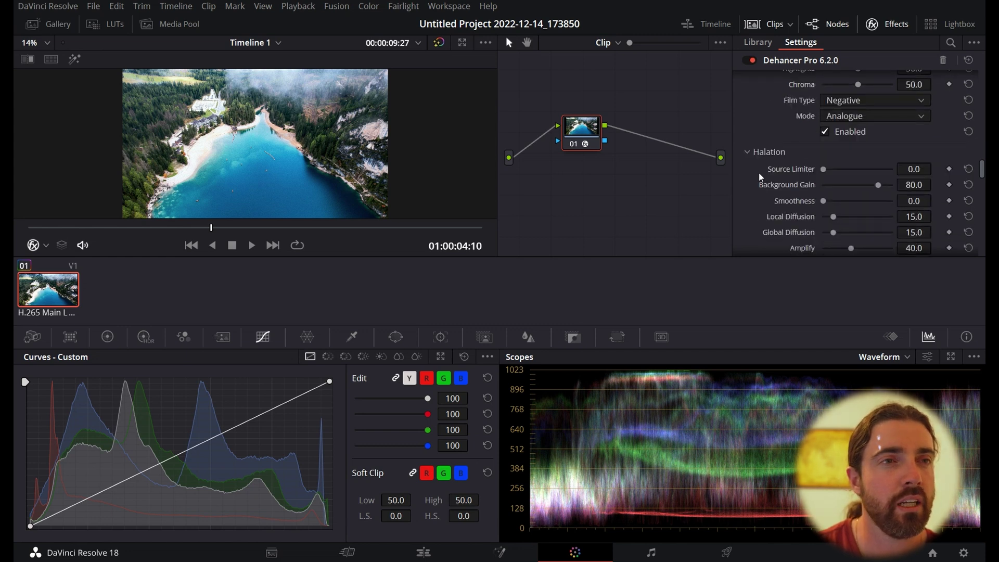
scroll(759, 170, up, 1)
scroll(758, 170, down, 1)
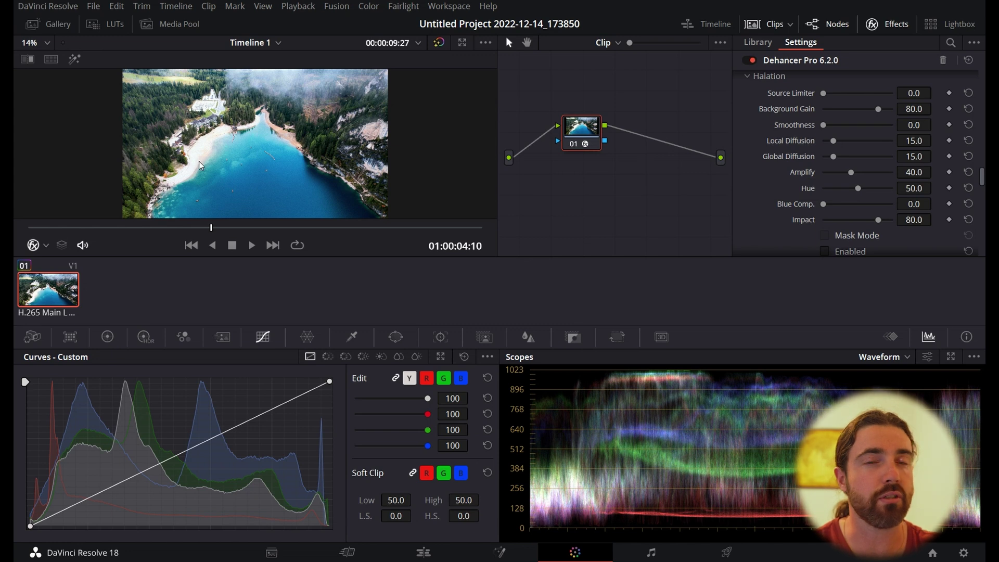
scroll(198, 169, up, 4)
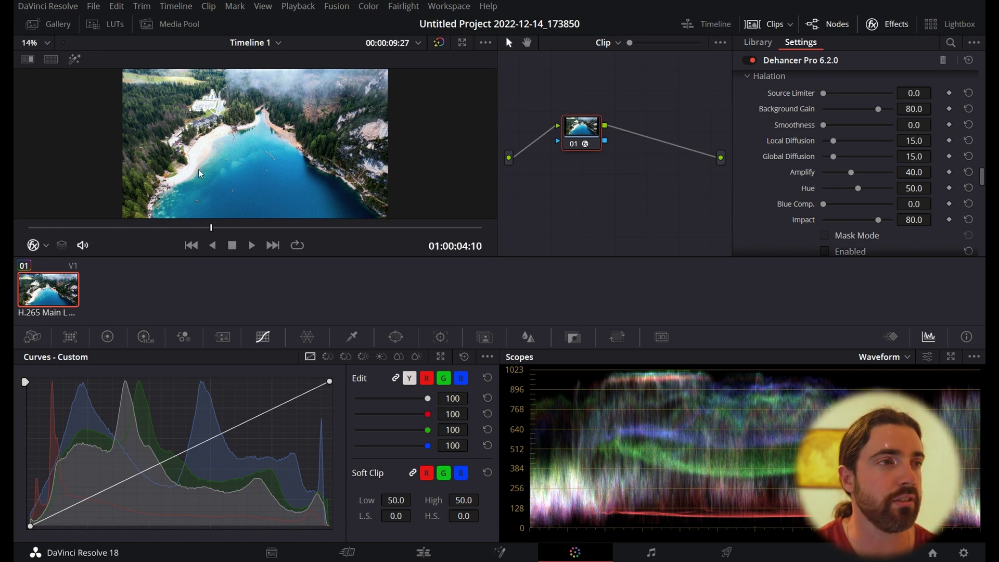
scroll(195, 135, up, 3)
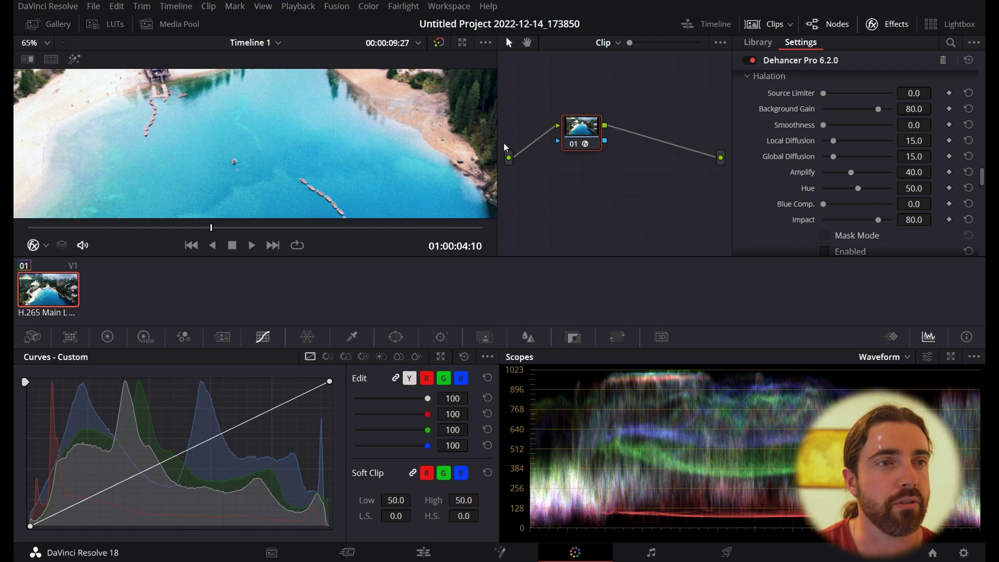
click(826, 252)
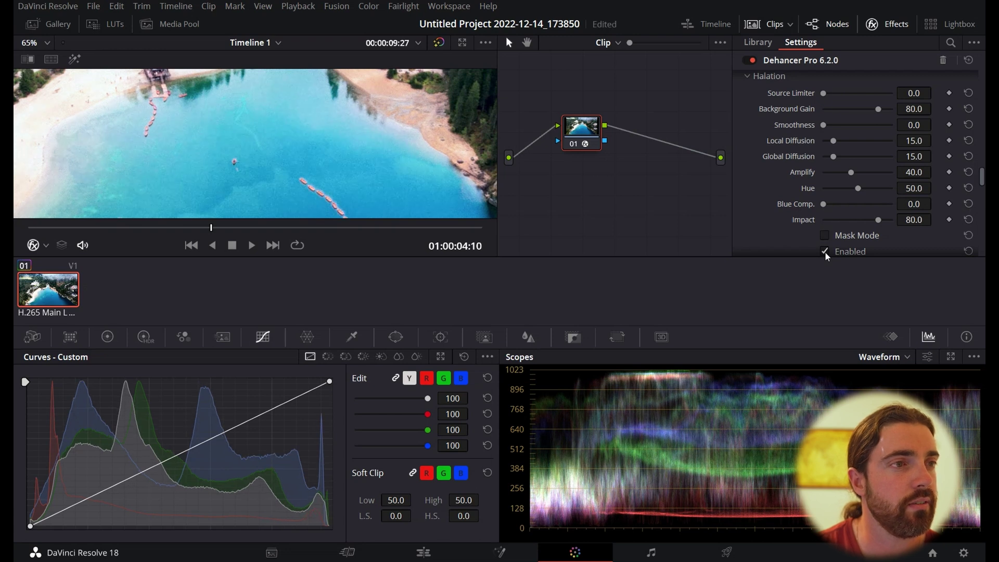
click(825, 251)
click(825, 252)
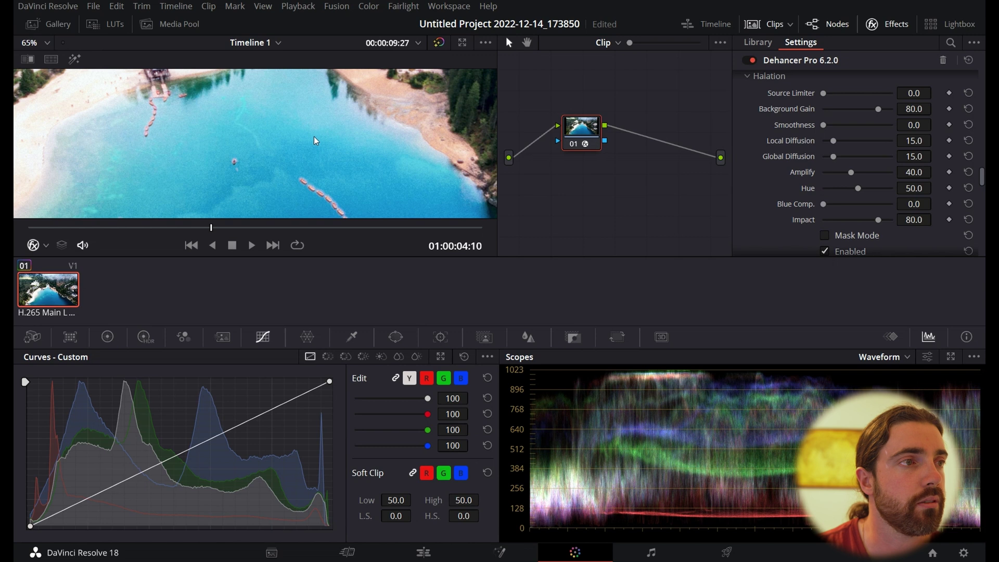
- Enable Bloom with its default settings, switching it off and on to compare the effect on the whole frame and closer in
scroll(317, 133, down, 4)
scroll(753, 189, down, 3)
scroll(754, 190, down, 2)
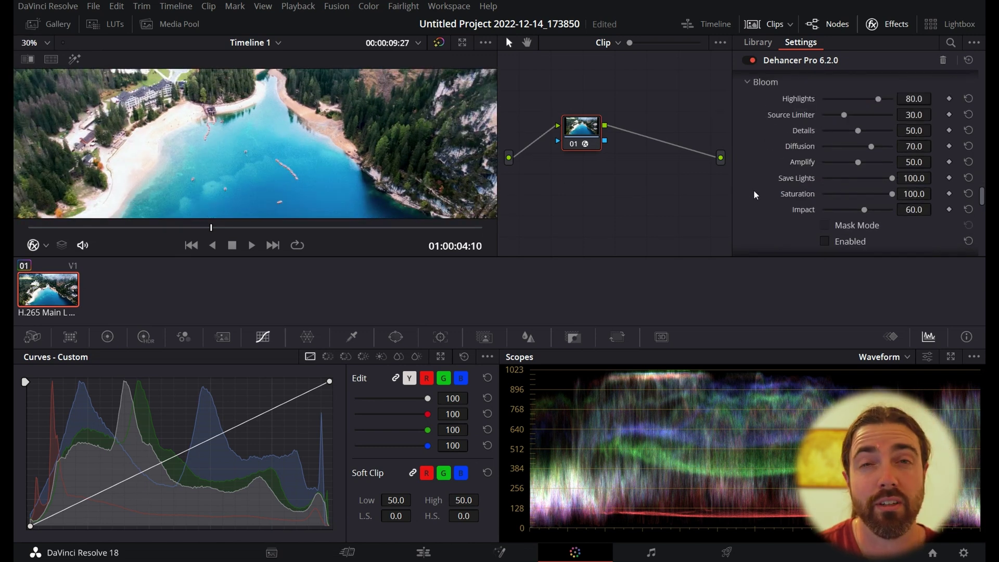
scroll(390, 152, down, 4)
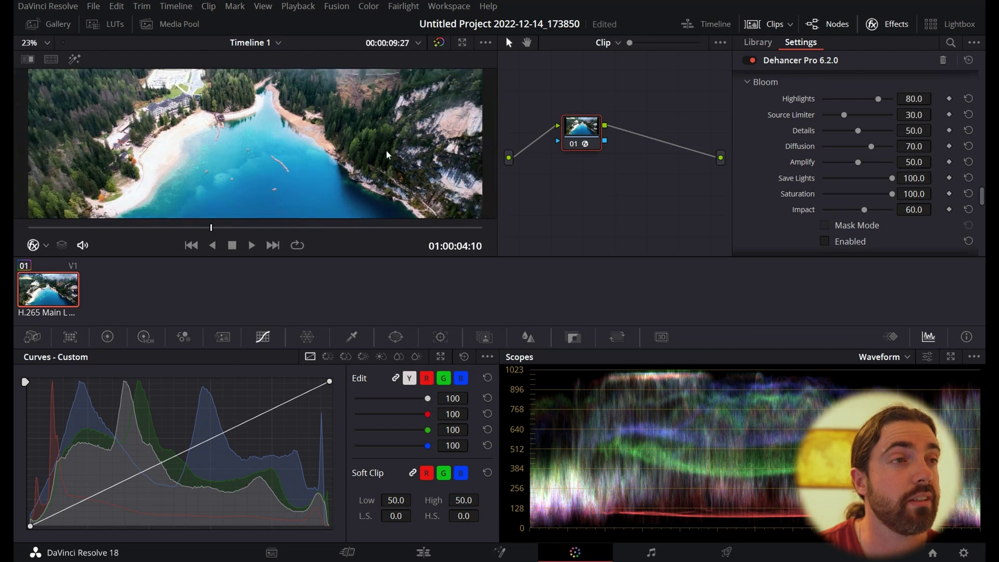
scroll(381, 153, up, 1)
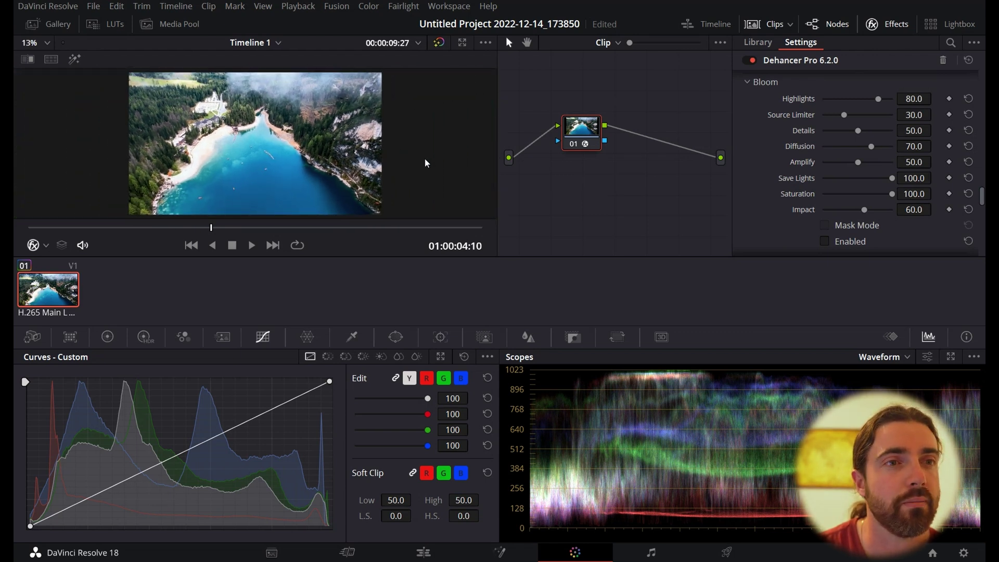
click(825, 241)
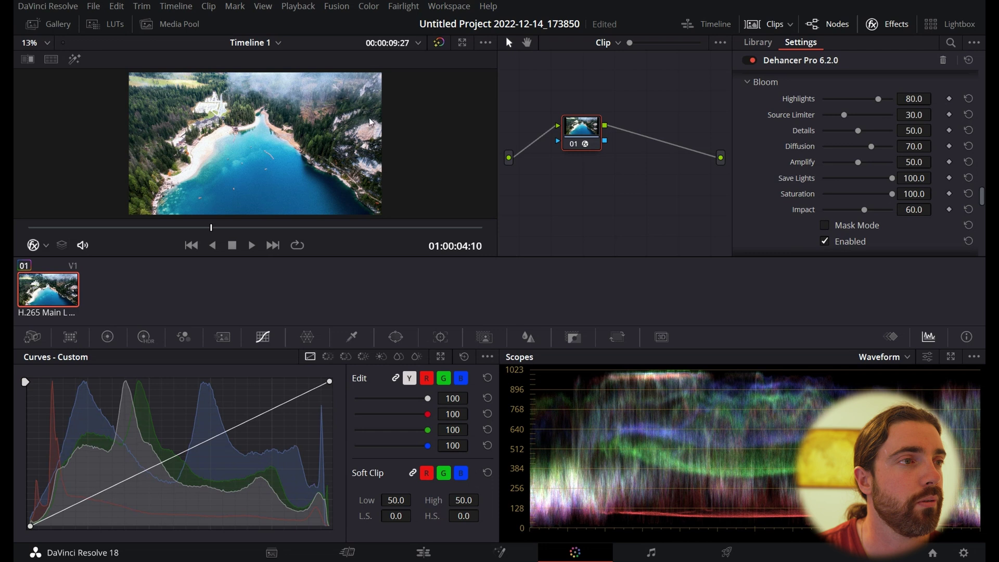
scroll(221, 97, up, 5)
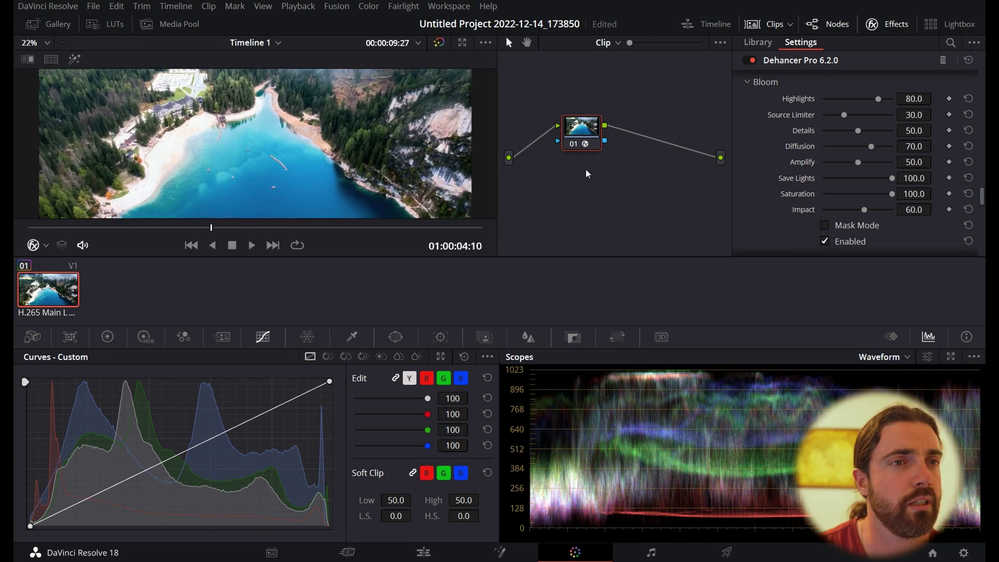
click(824, 241)
click(825, 241)
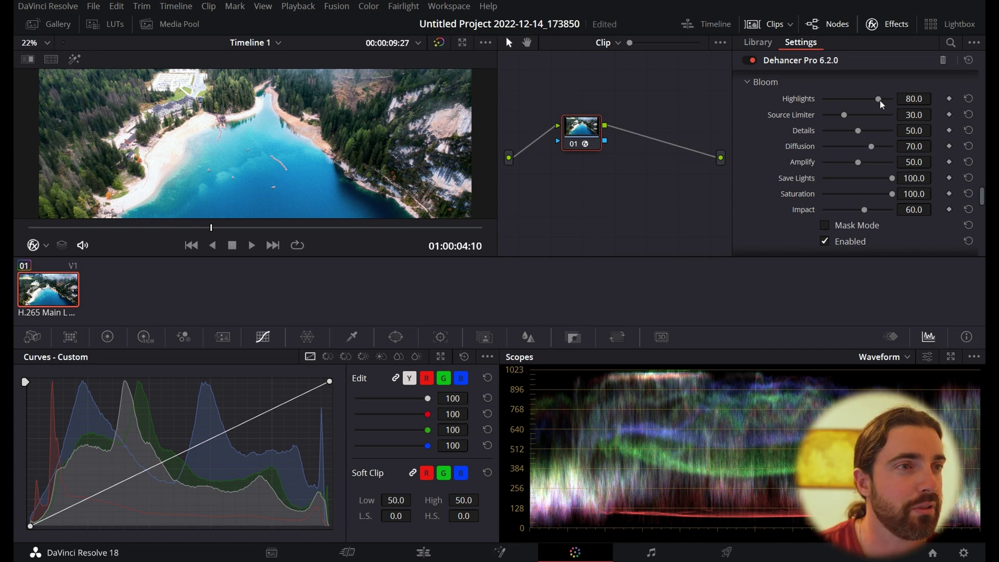
- Set the Bloom Highlights to about 71.6 and Diffusion to about 81.7, toggling Bloom off and on to compare the result
mouse_move(879, 100)
mouse_down()
mouse_move(807, 112)
mouse_move(874, 113)
mouse_up()
mouse_move(872, 147)
mouse_down()
mouse_move(856, 149)
mouse_move(914, 154)
mouse_move(844, 154)
mouse_move(879, 158)
mouse_up()
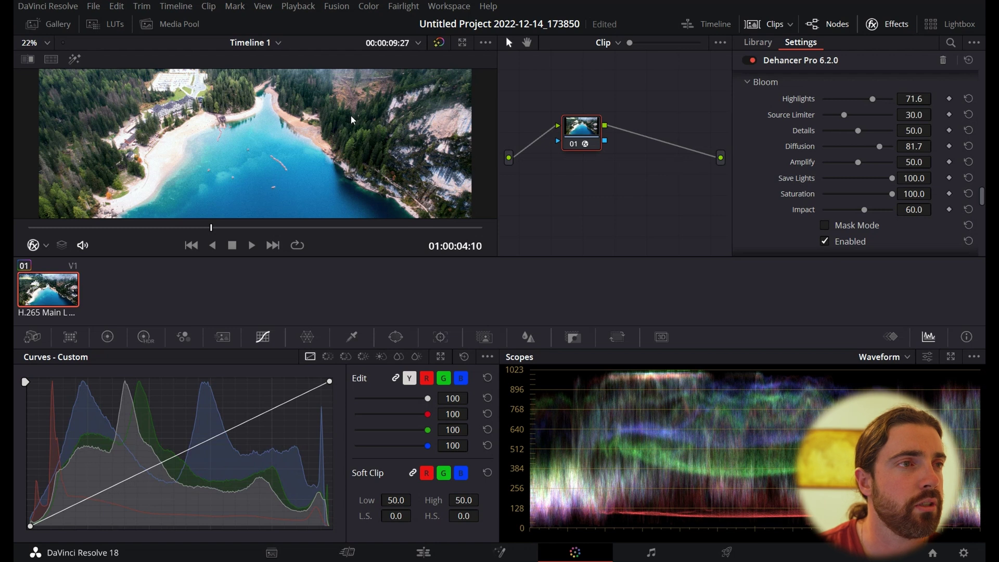
scroll(351, 115, down, 4)
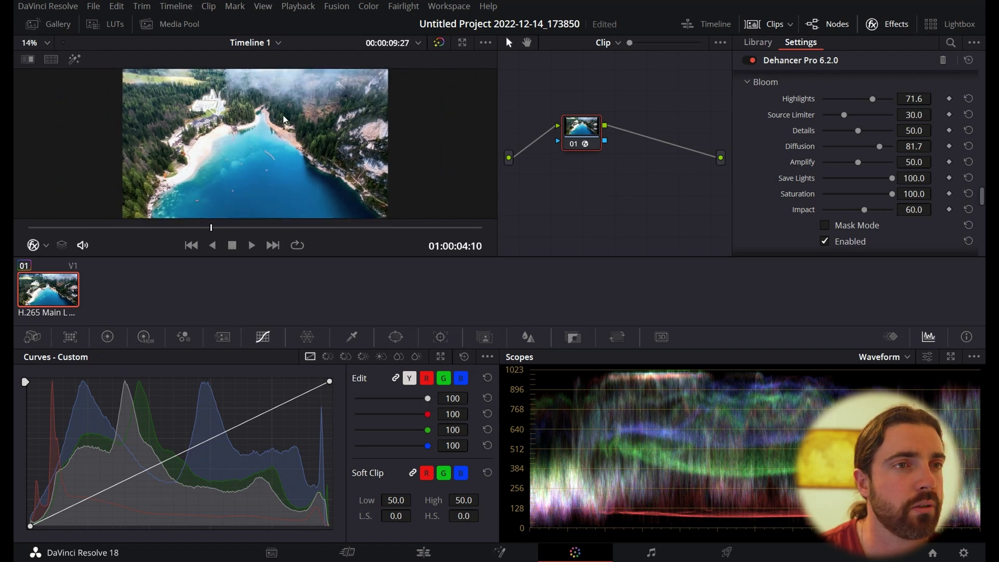
click(824, 242)
click(824, 242)
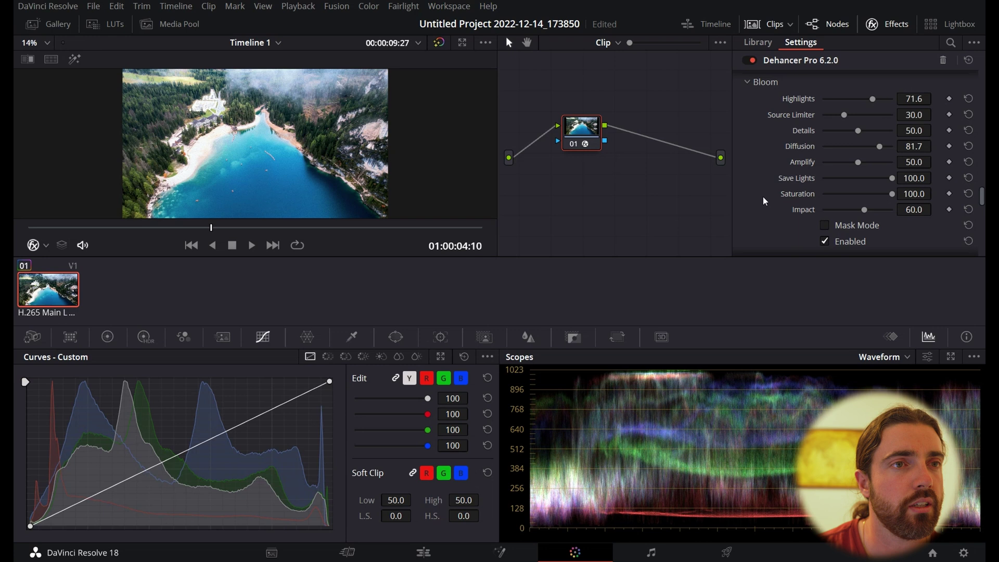
- Enable Film Breath and Gate Weave with the Gate Weave Rotation at about 13.8, and scrub through the clip to preview the motion
scroll(762, 197, down, 3)
scroll(835, 193, down, 1)
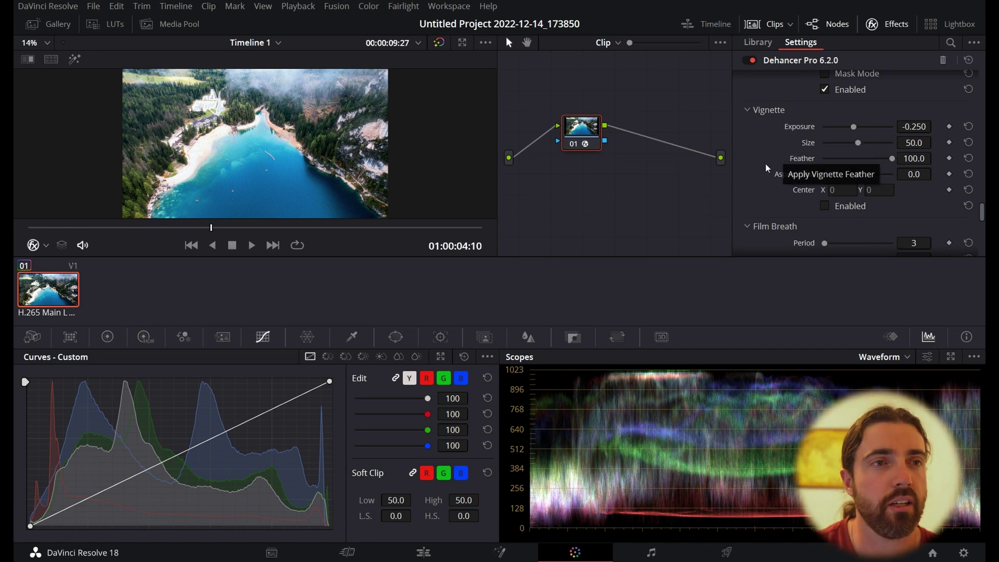
scroll(751, 179, down, 3)
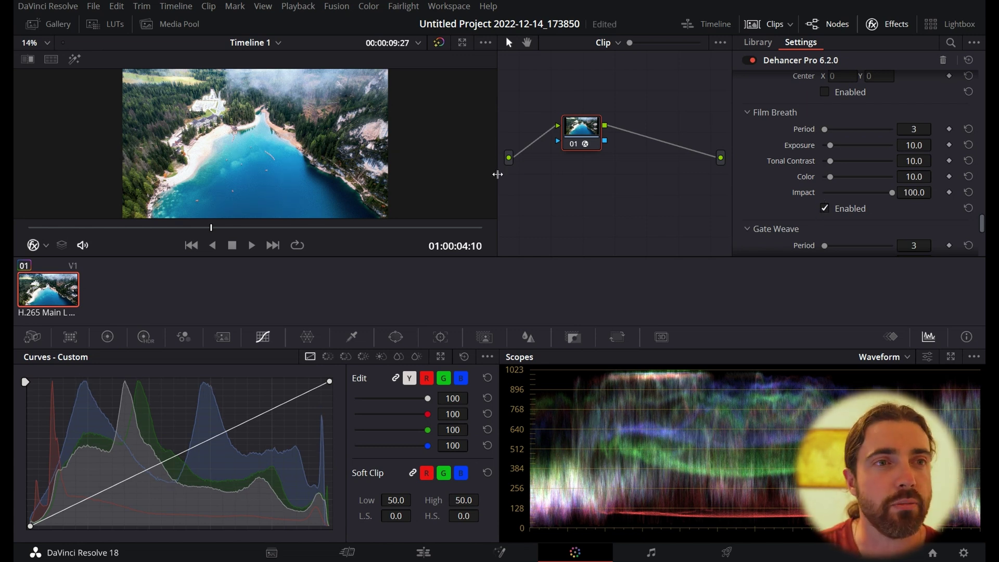
scroll(751, 180, down, 2)
scroll(751, 184, down, 1)
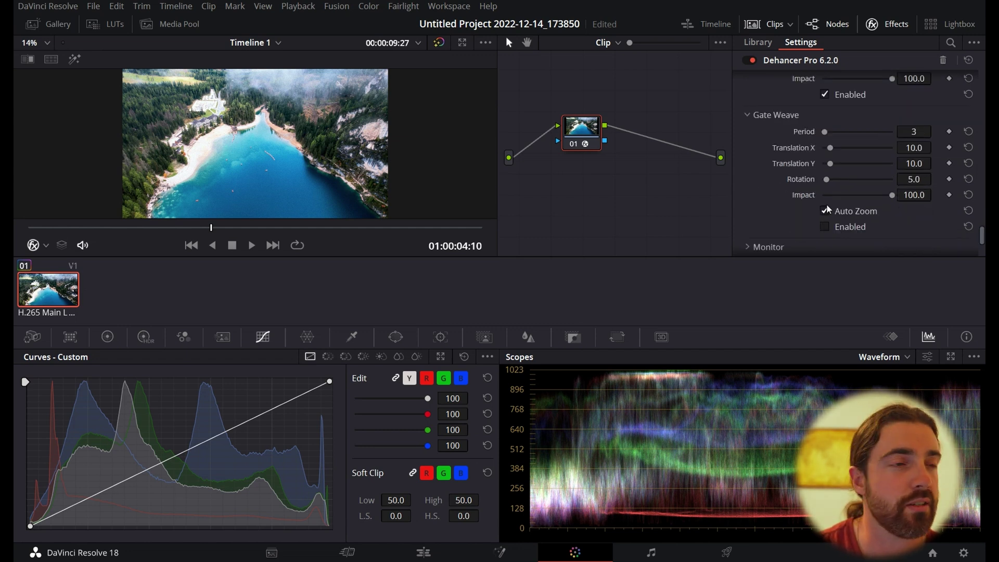
click(823, 227)
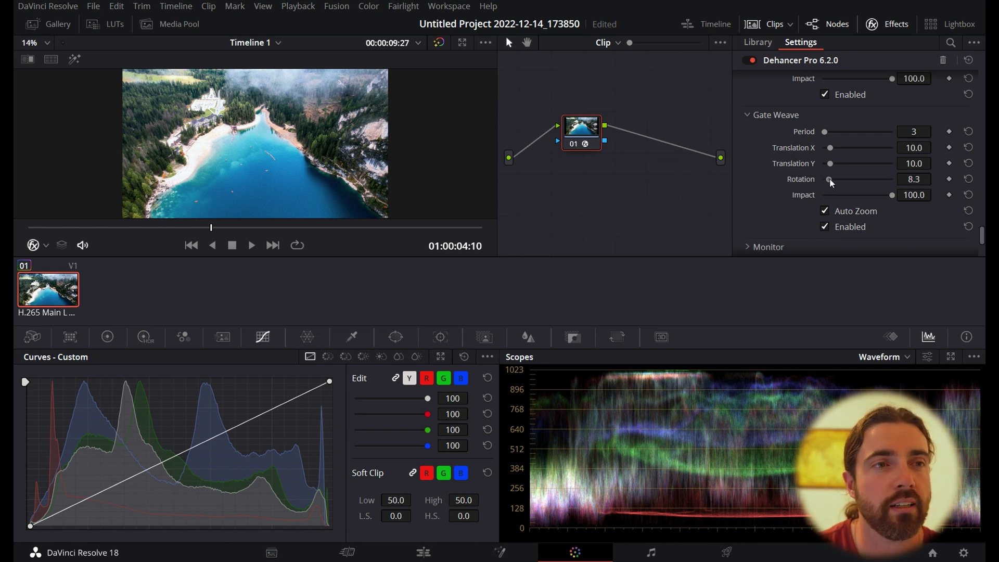
drag(827, 179, 833, 178)
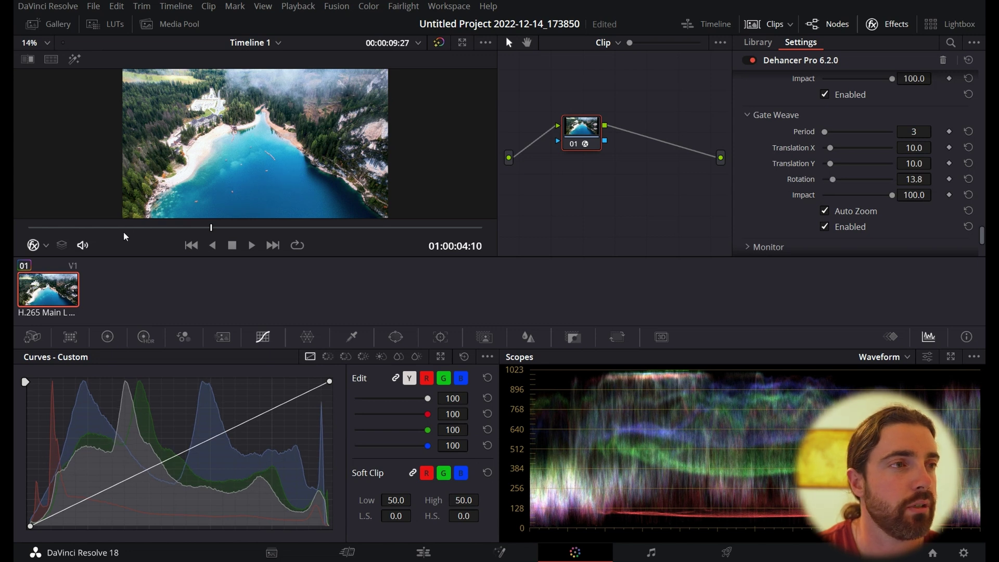
drag(111, 226, 464, 229)
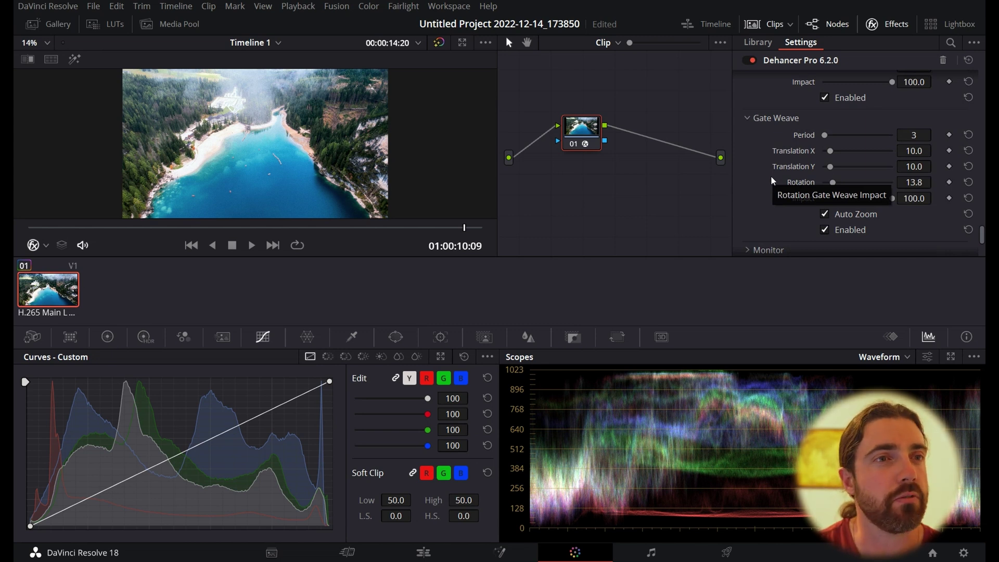
- Lower the Output Total Impact to 0 to compare with the ungraded clip, and restore it to 100
scroll(760, 198, down, 3)
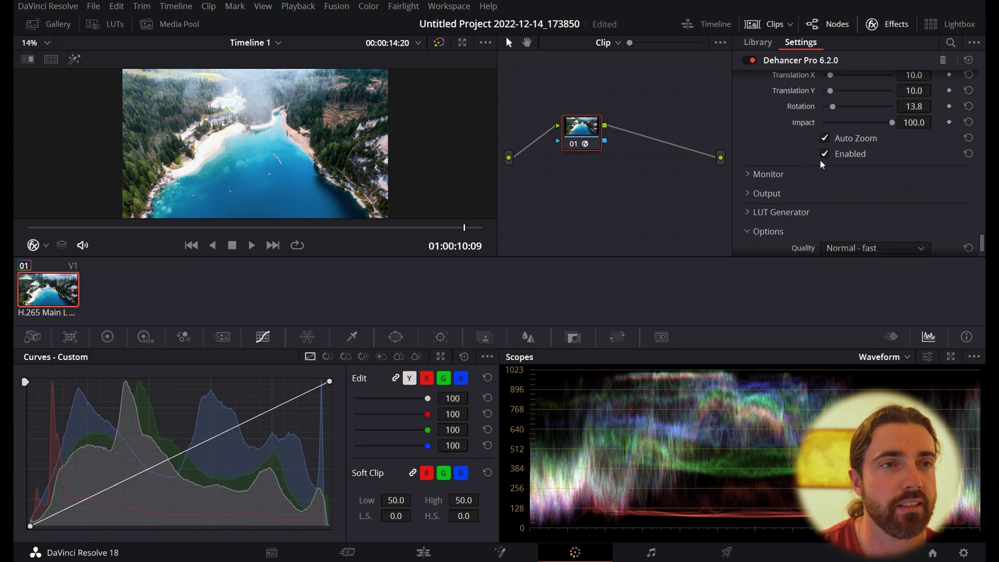
click(785, 190)
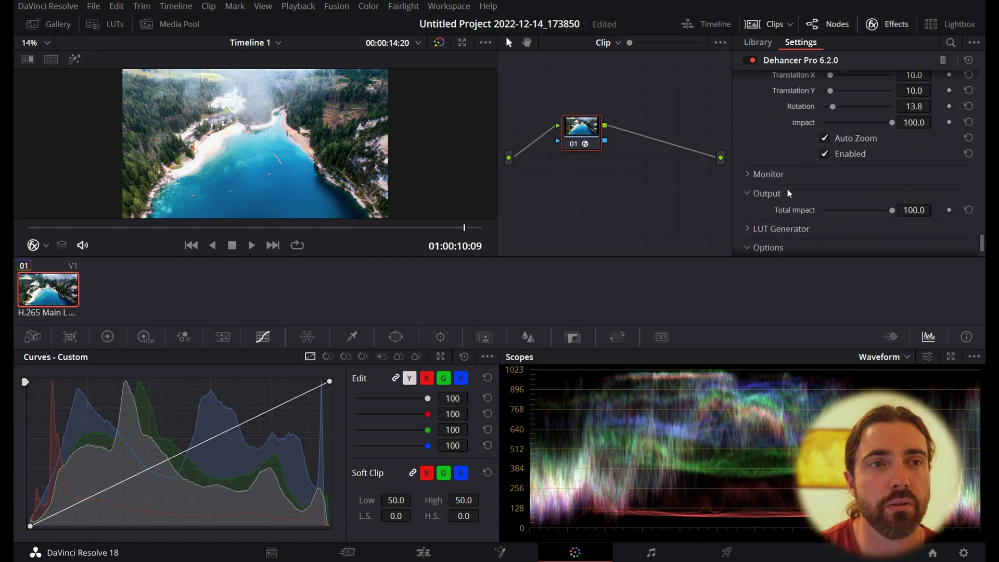
drag(892, 209, 805, 218)
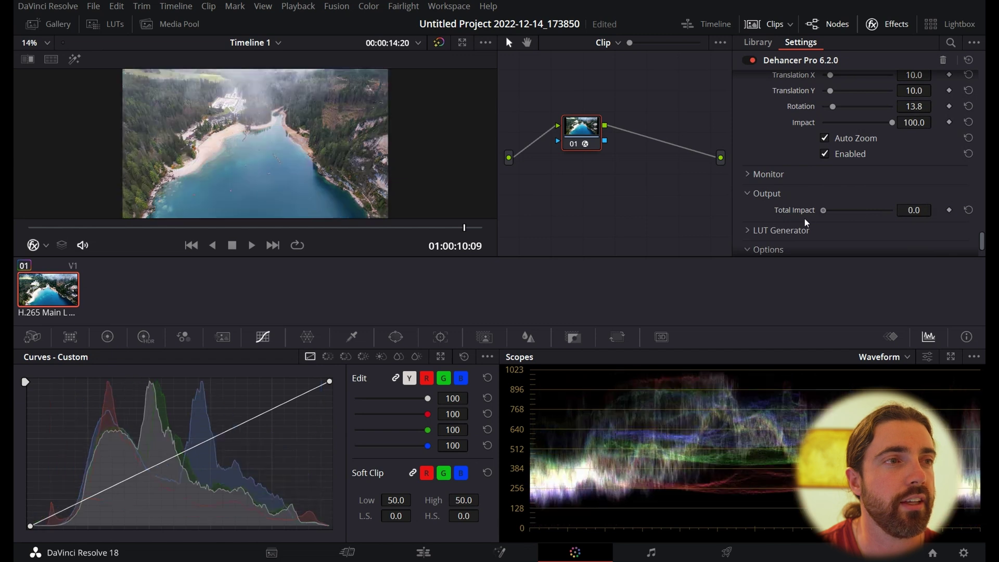
drag(804, 219, 901, 223)
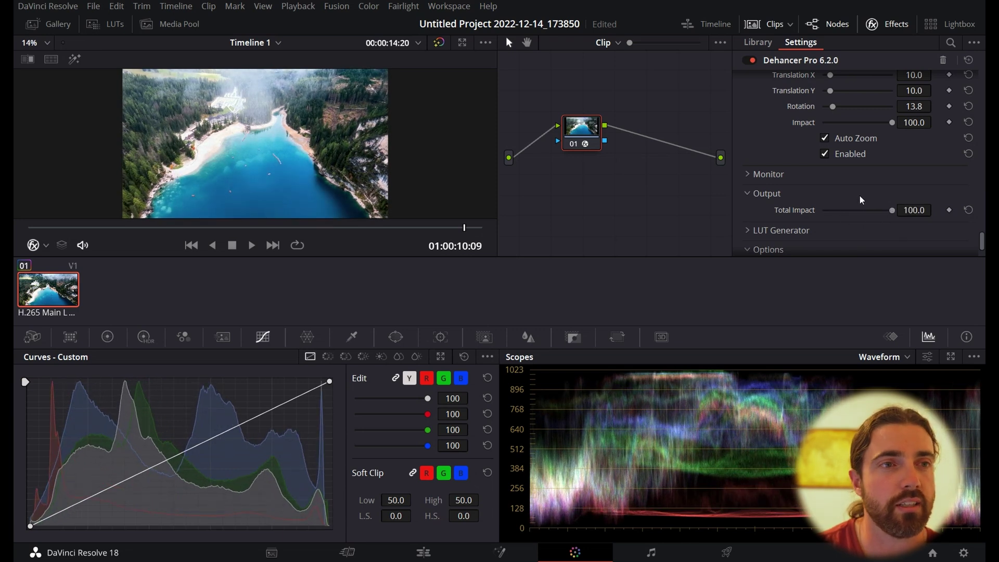
- Set the LUT Generator's LUT Size to Normal (33x33x33)
scroll(859, 197, down, 3)
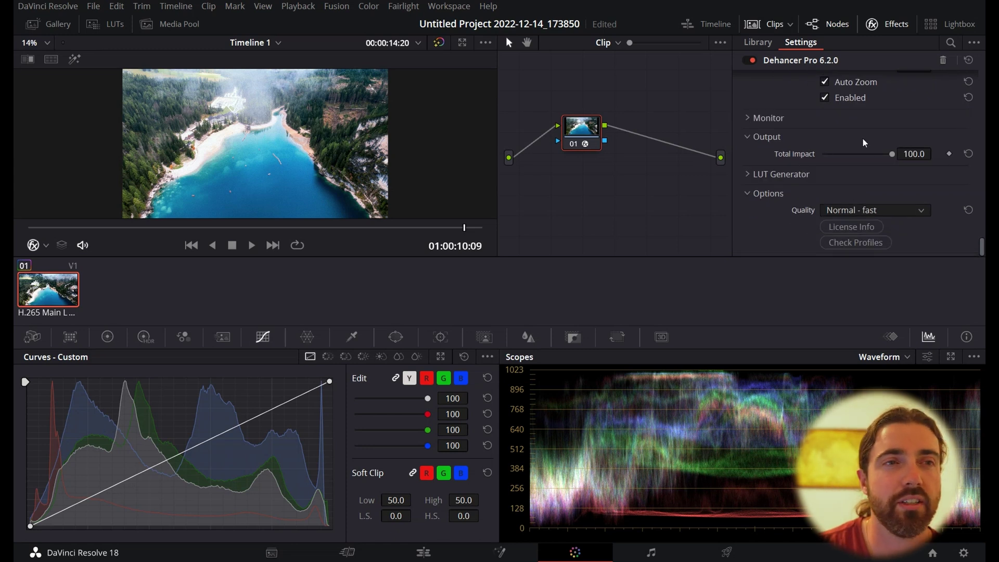
click(812, 176)
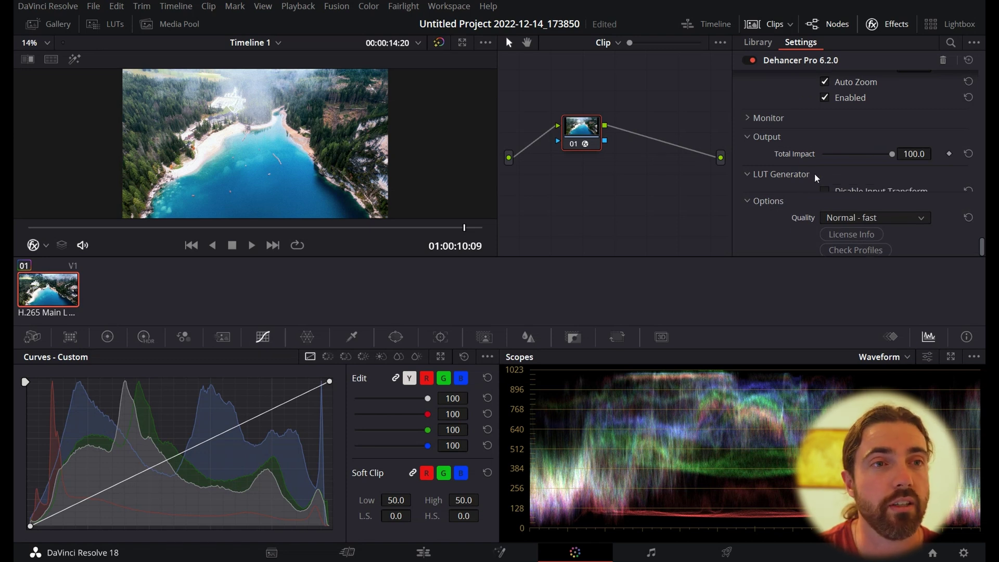
click(856, 207)
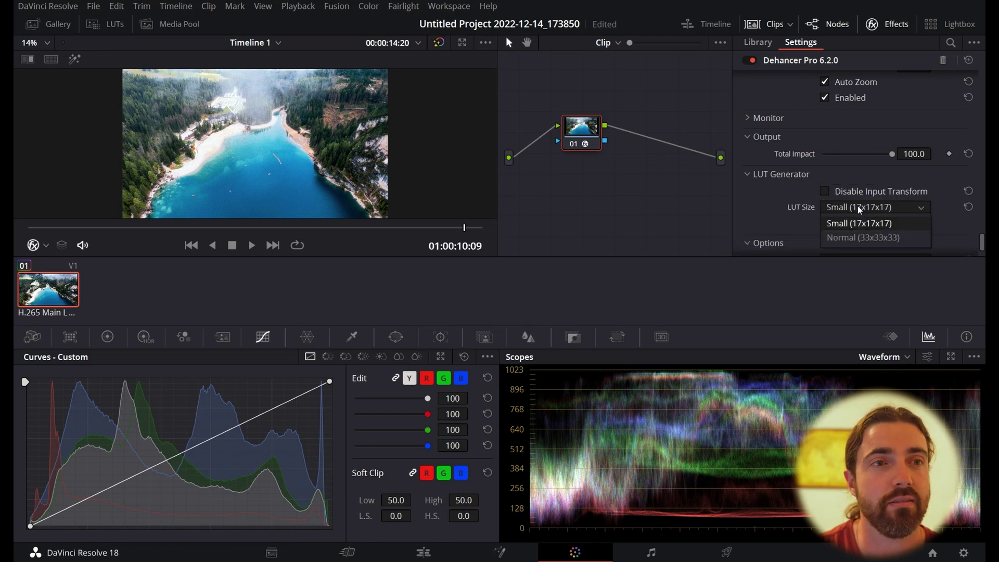
click(861, 239)
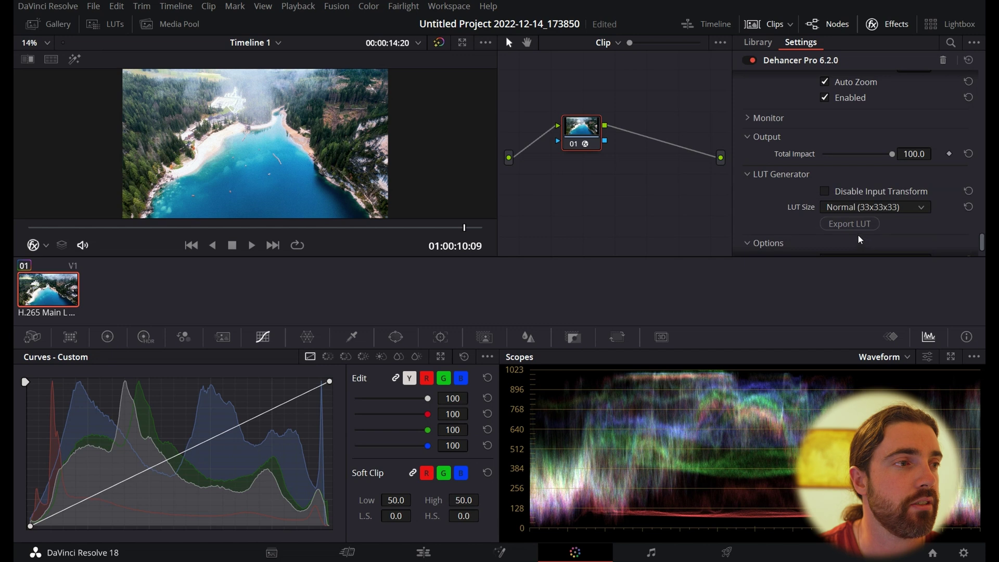
- View the clip's Generate LUT choices without generating one, and look over the plugin's LUT Generator and Options sections
right_click(46, 295)
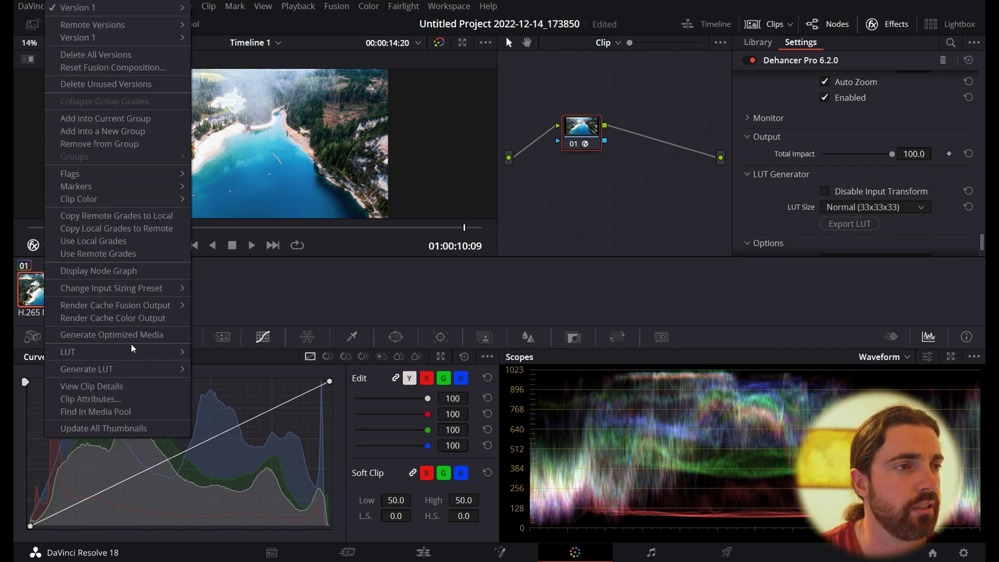
mouse_move(164, 370)
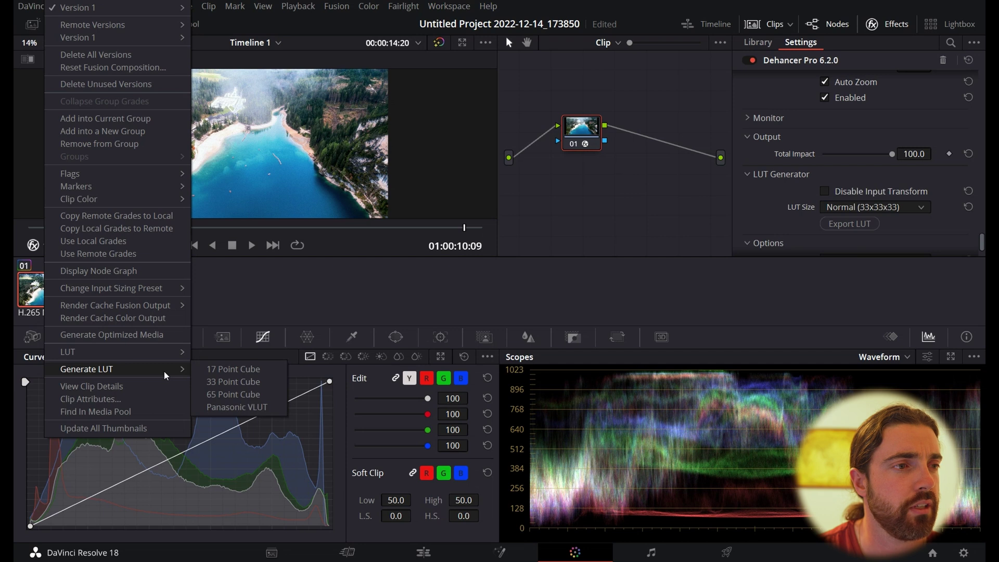
click(698, 285)
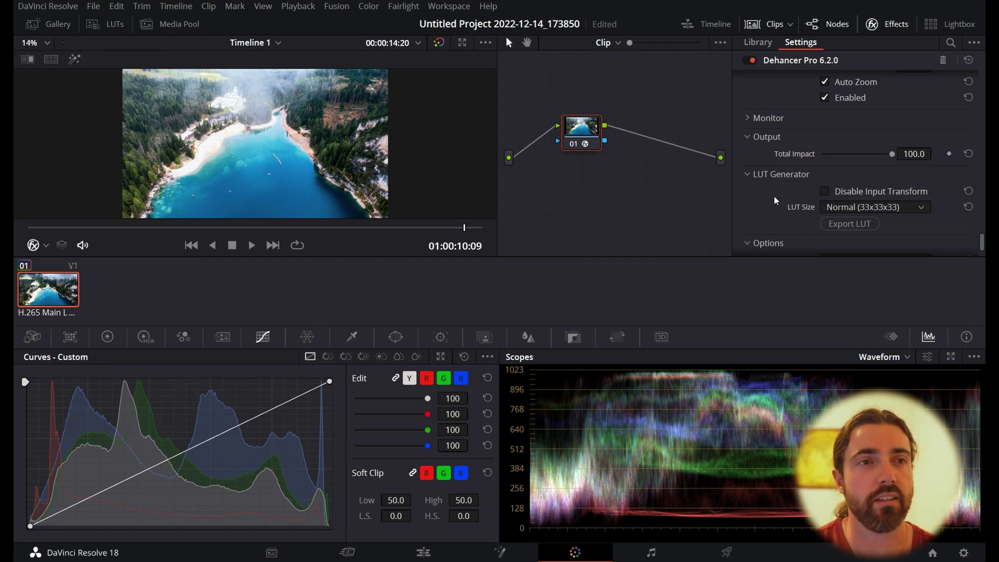
scroll(775, 201, down, 2)
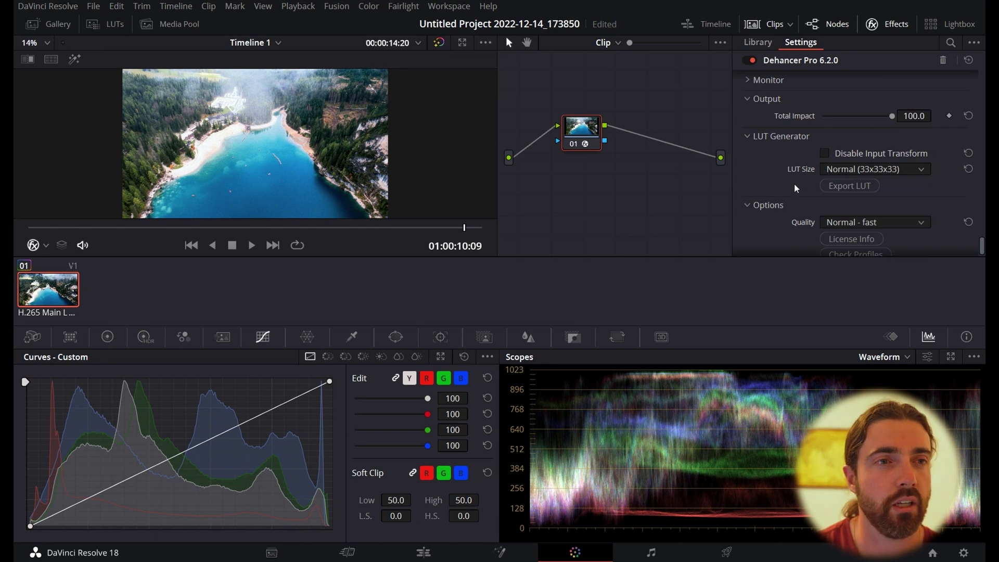
scroll(791, 182, down, 1)
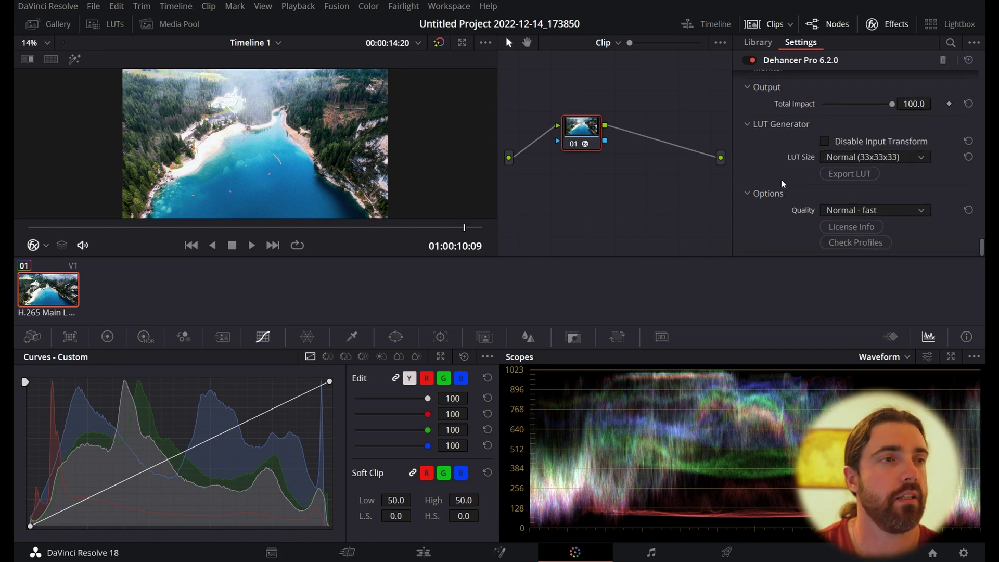